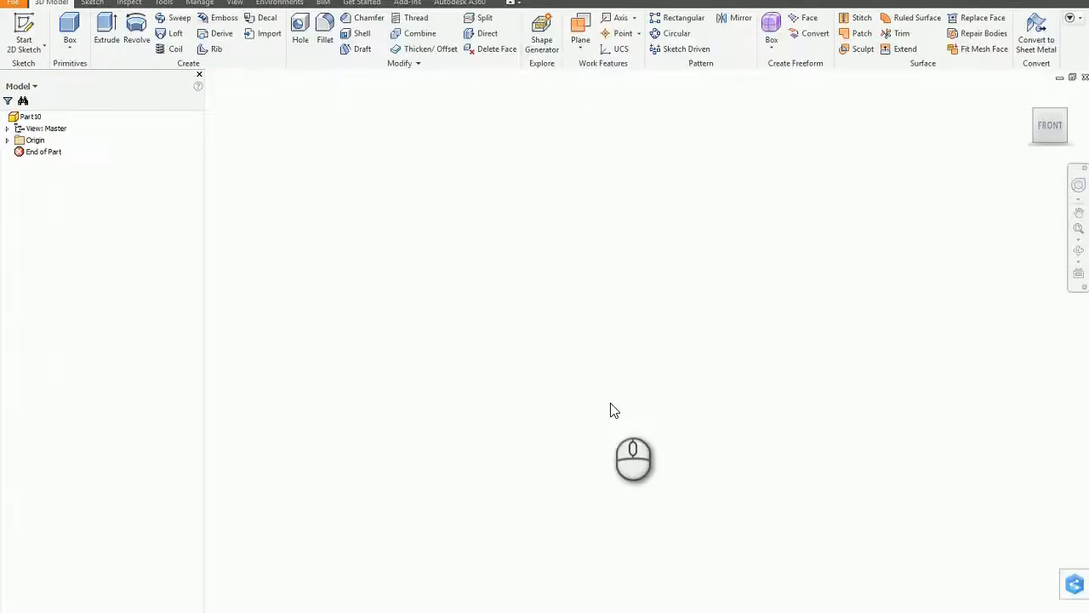
Start a 2D sketch on the front origin plane of the empty part.
click(24, 35)
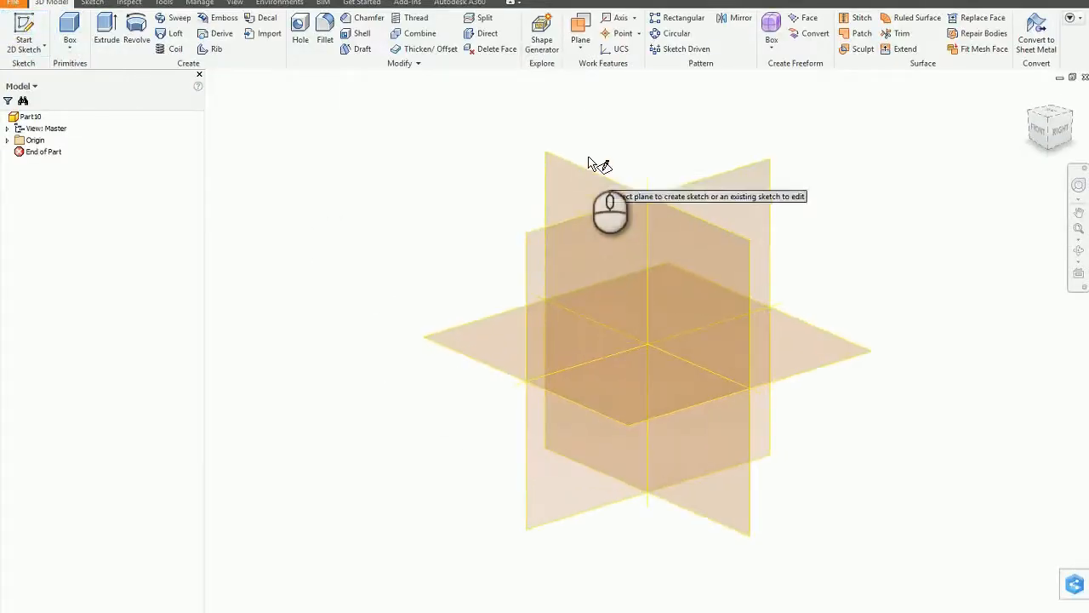
click(581, 170)
middle_drag(725, 335, 657, 384)
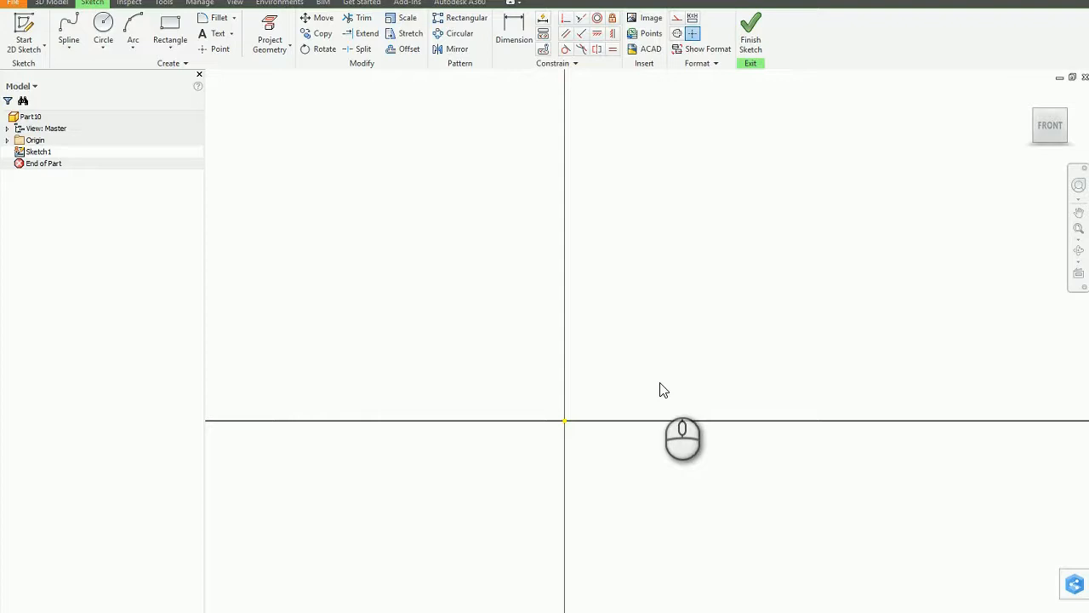
Switch the Circle tool's size entry from diameter to radius, leaving the trial circle at the origin undrawn.
click(103, 34)
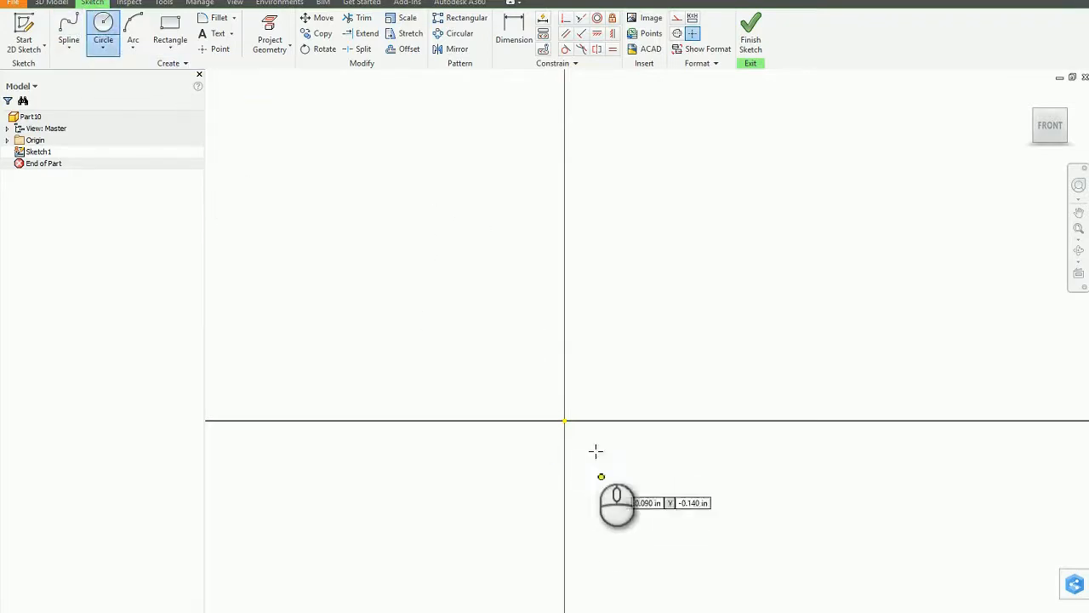
click(564, 421)
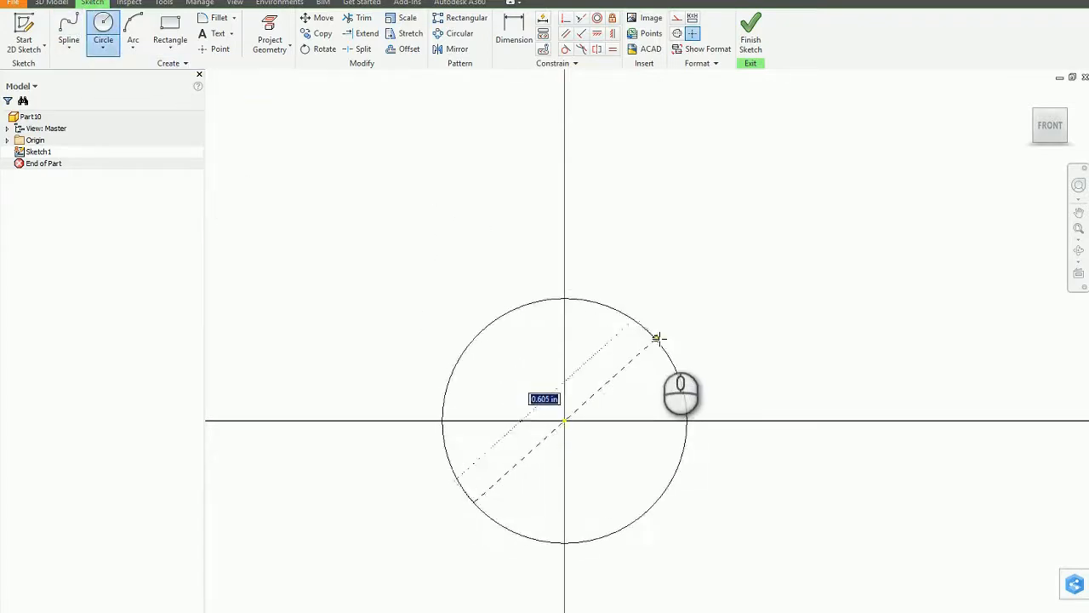
right_click(663, 334)
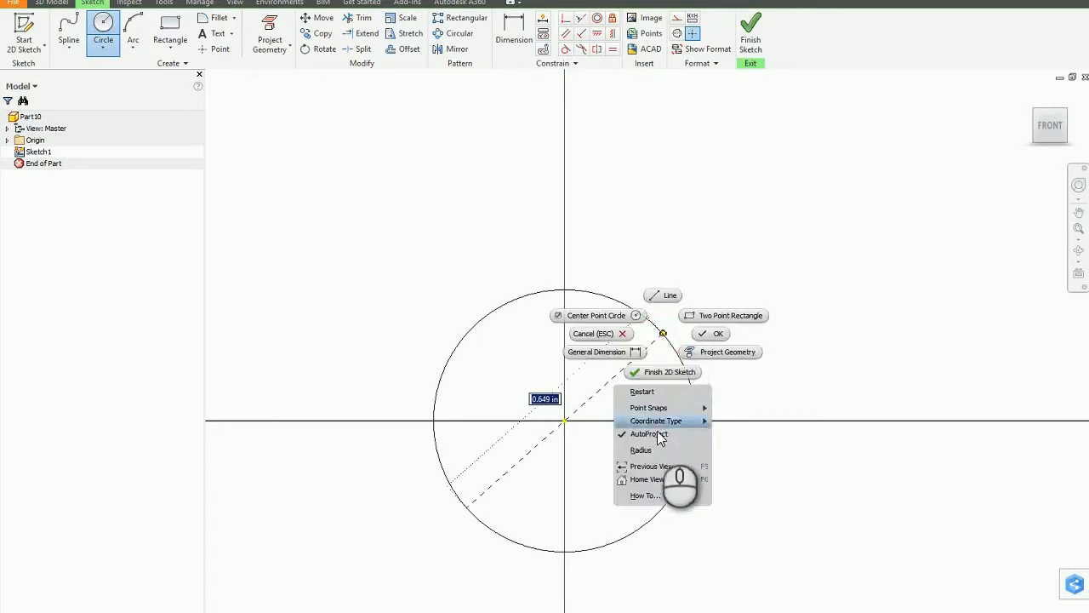
click(647, 448)
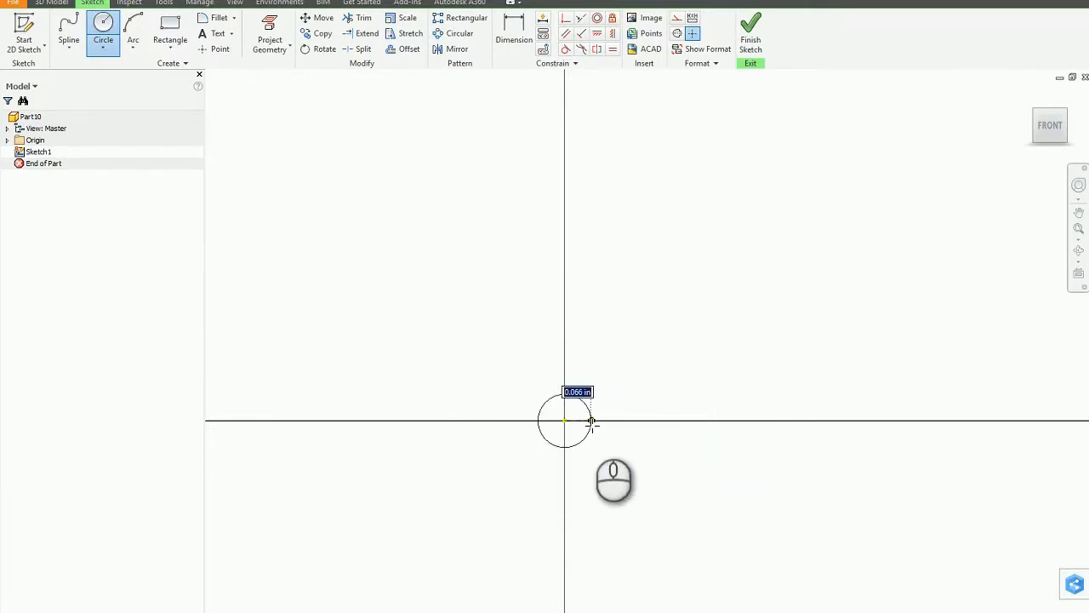
right_click(629, 353)
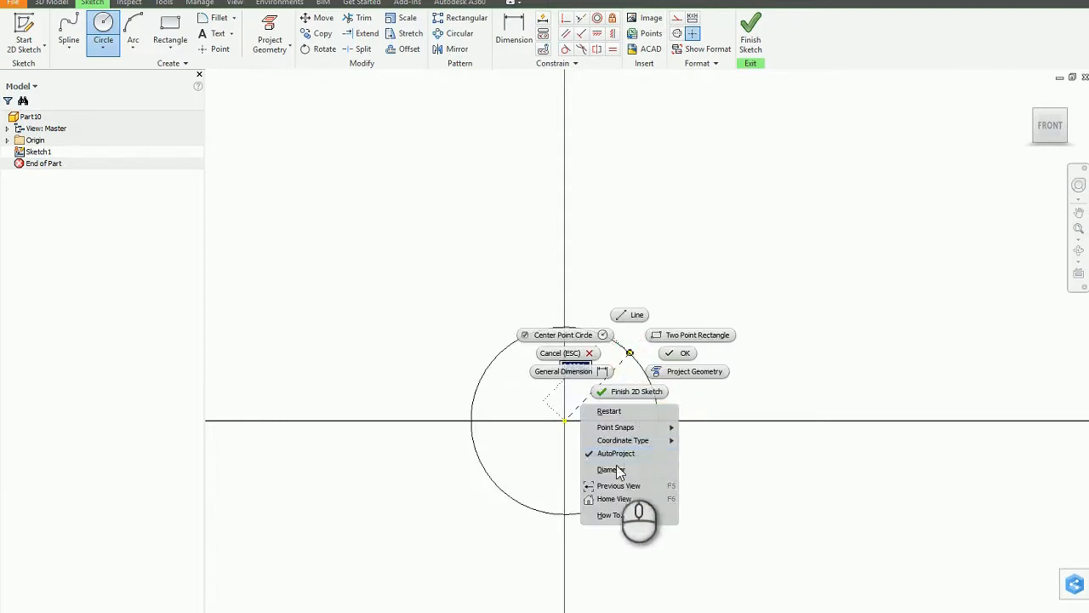
click(686, 354)
Draw a circle of radius 0.5 in centred on the sketch origin.
click(102, 31)
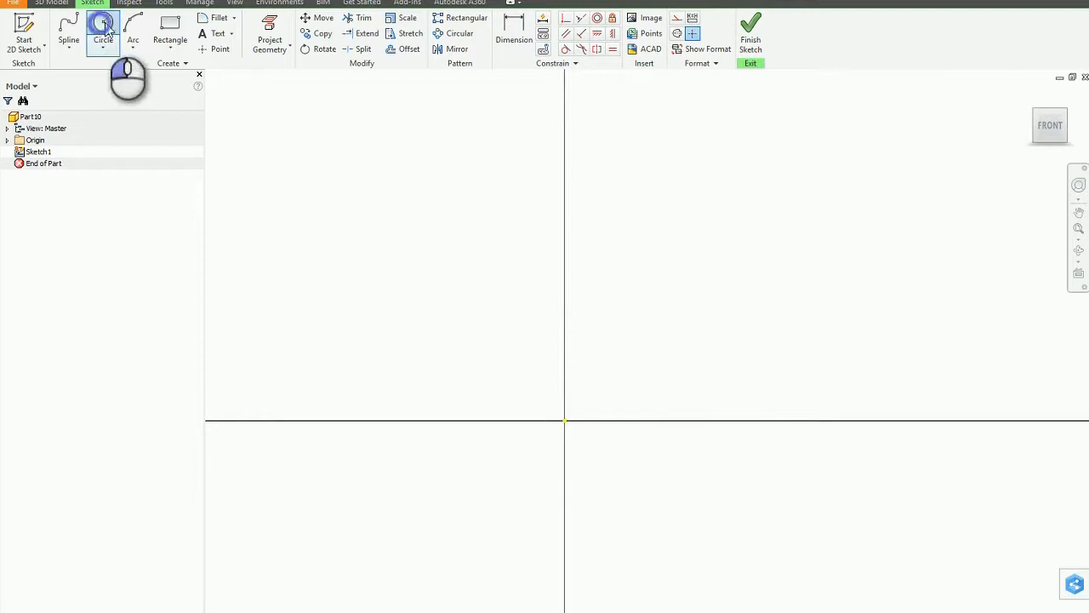
click(564, 420)
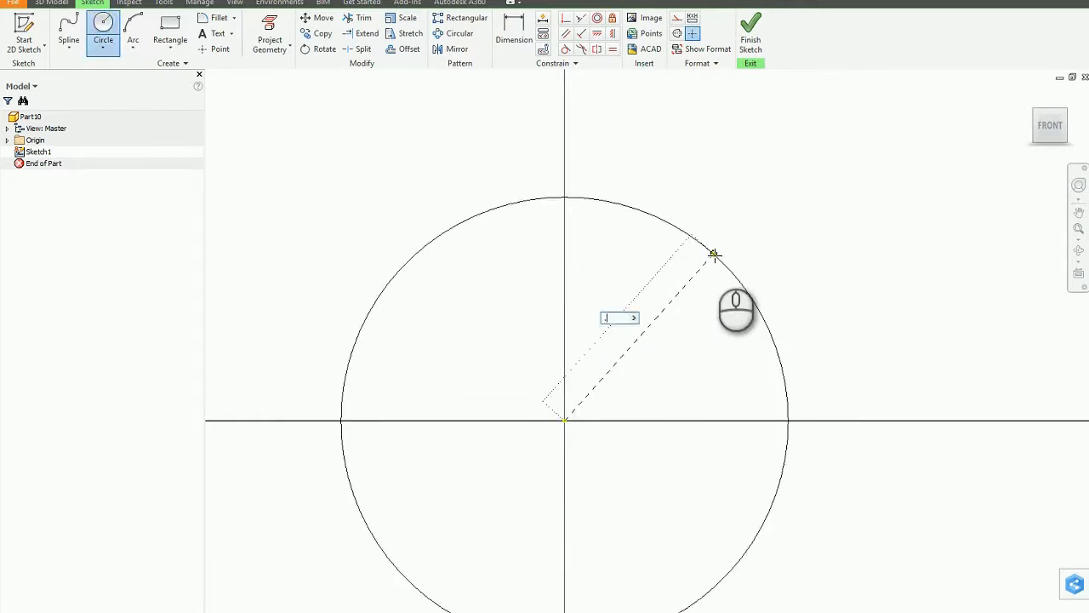
text(.5)
key(Return)
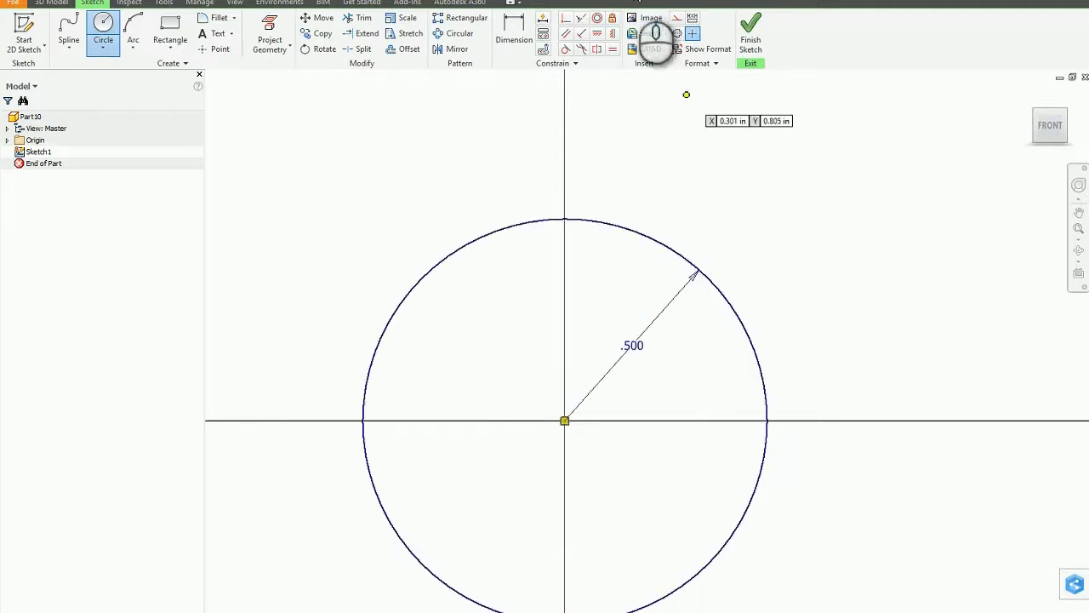
Draw a concentric circle of radius 0.625 in about the origin and move its radius dimension closer to the 0.5 one.
click(103, 25)
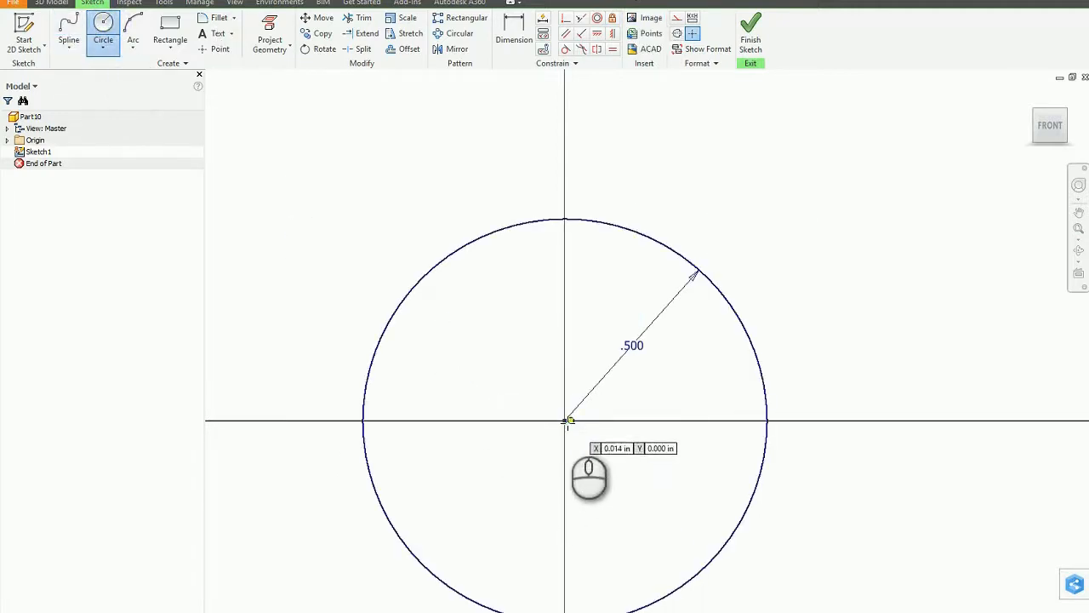
click(564, 421)
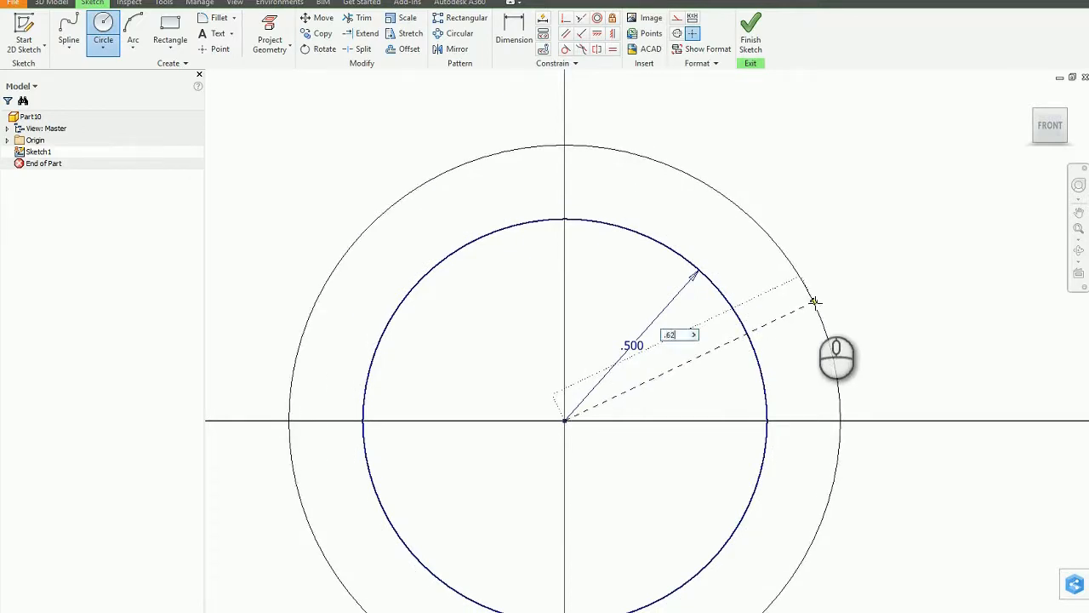
text(.625)
key(Return)
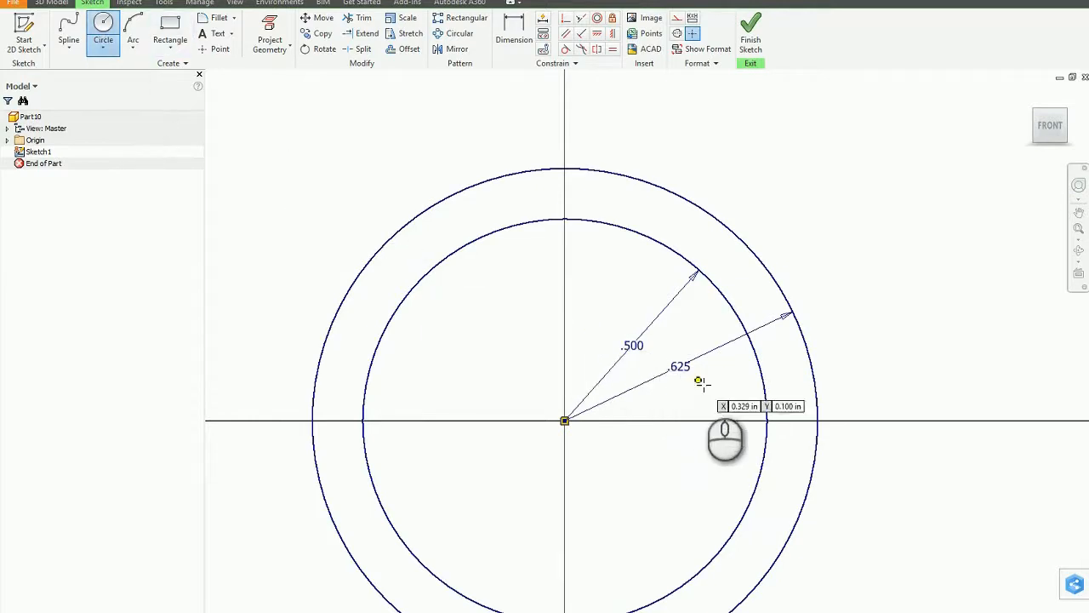
key(Escape)
drag(686, 374, 668, 345)
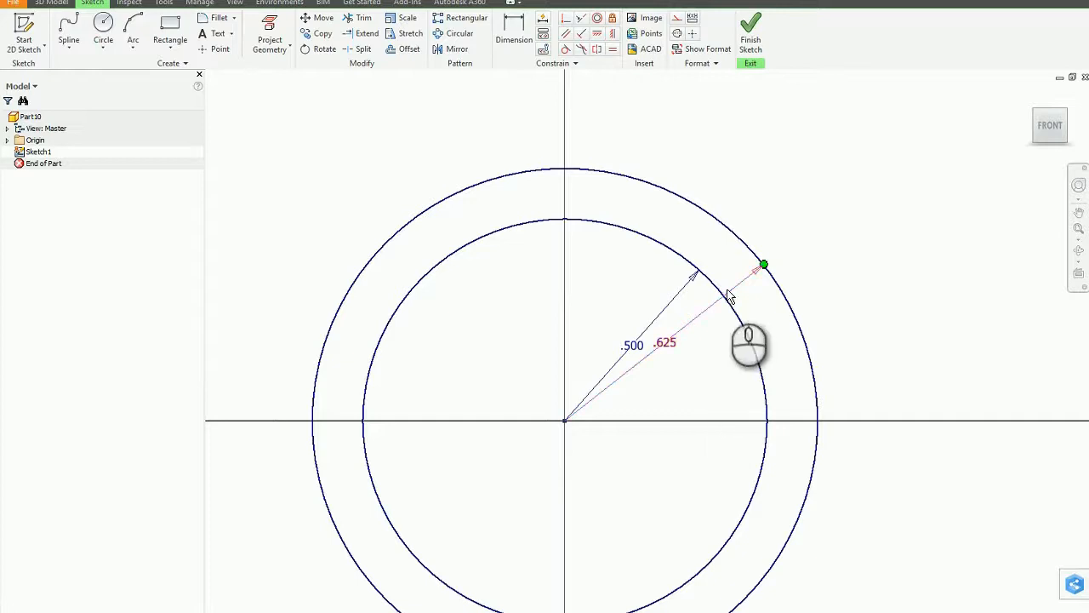
Add two more concentric circles about the origin with radii of 0.75 in and 1.1875 in.
click(103, 25)
click(565, 421)
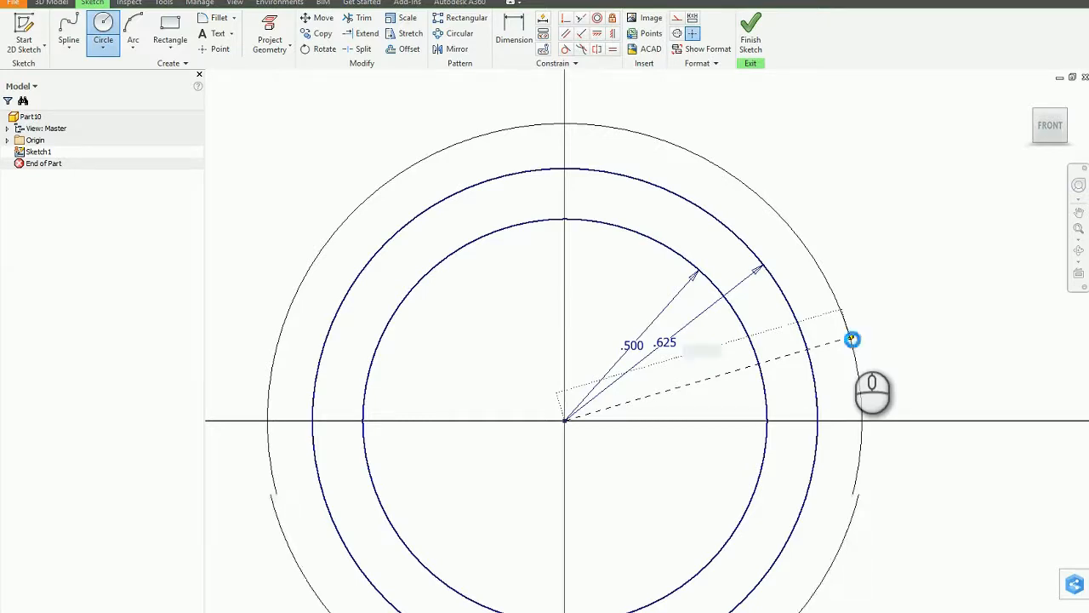
key(Return)
click(564, 420)
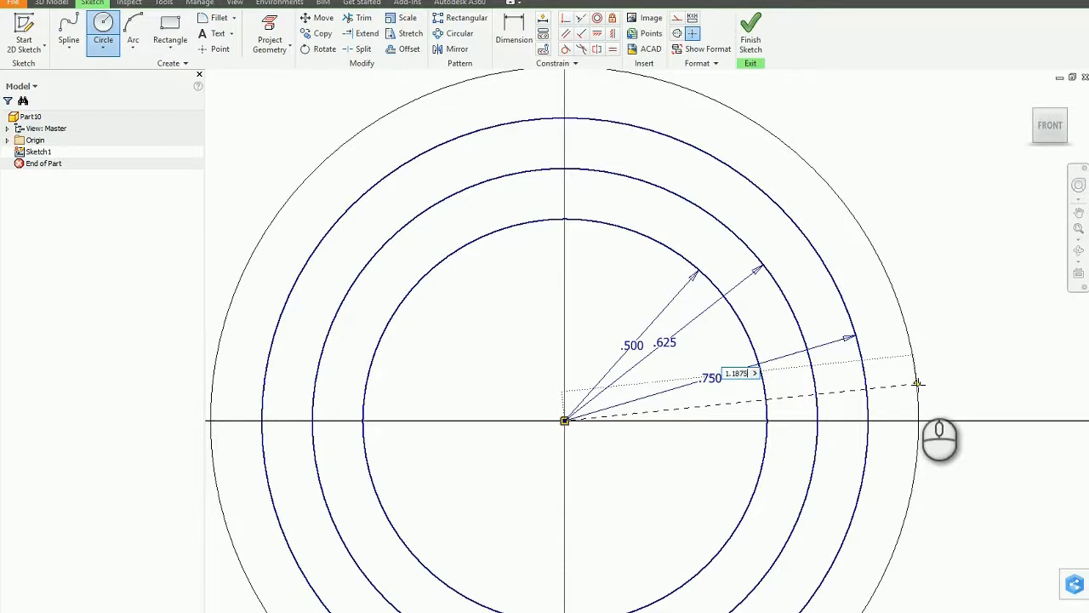
key(Return)
Draw the outermost concentric circle about the origin with a radius of 1.625 in.
scroll(644, 377, down, 3)
click(597, 402)
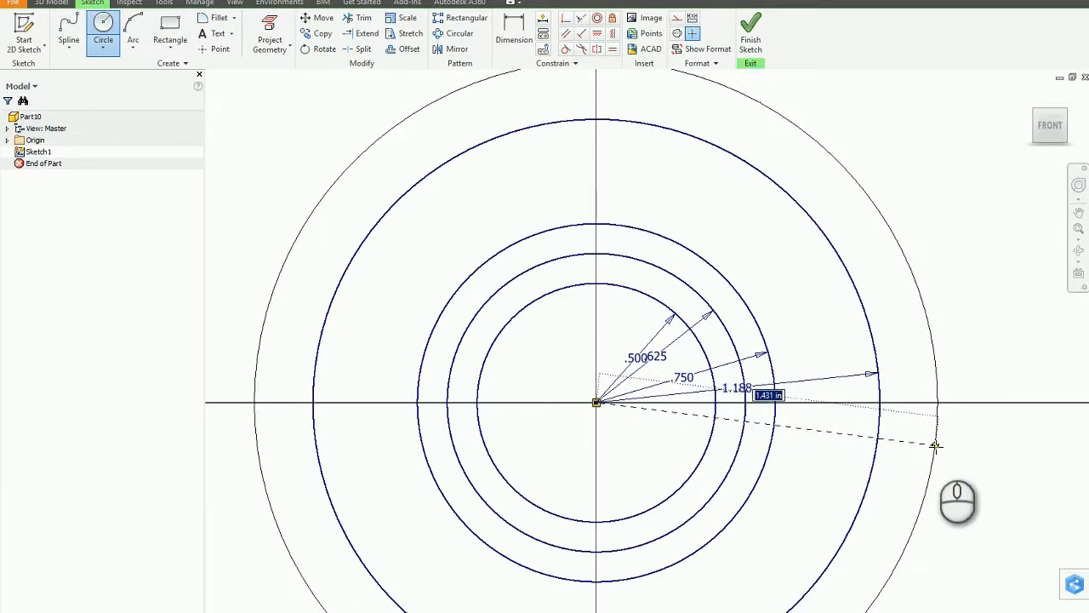
text(1.625)
key(Return)
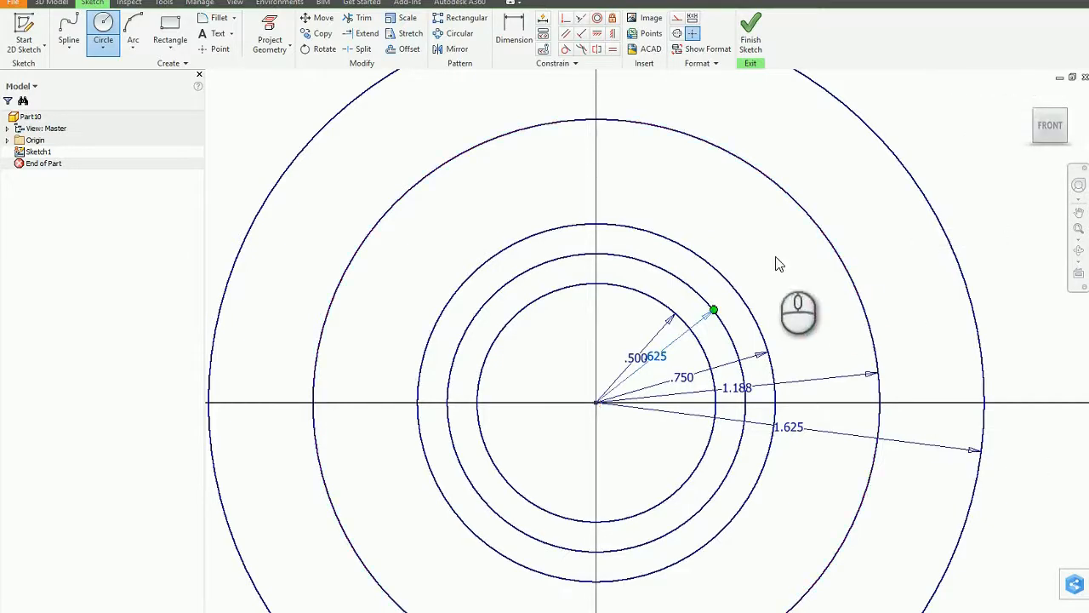
Draw a vertical line from the origin upward to slightly beyond the outermost circle.
scroll(778, 266, down, 3)
click(69, 47)
click(70, 72)
click(565, 345)
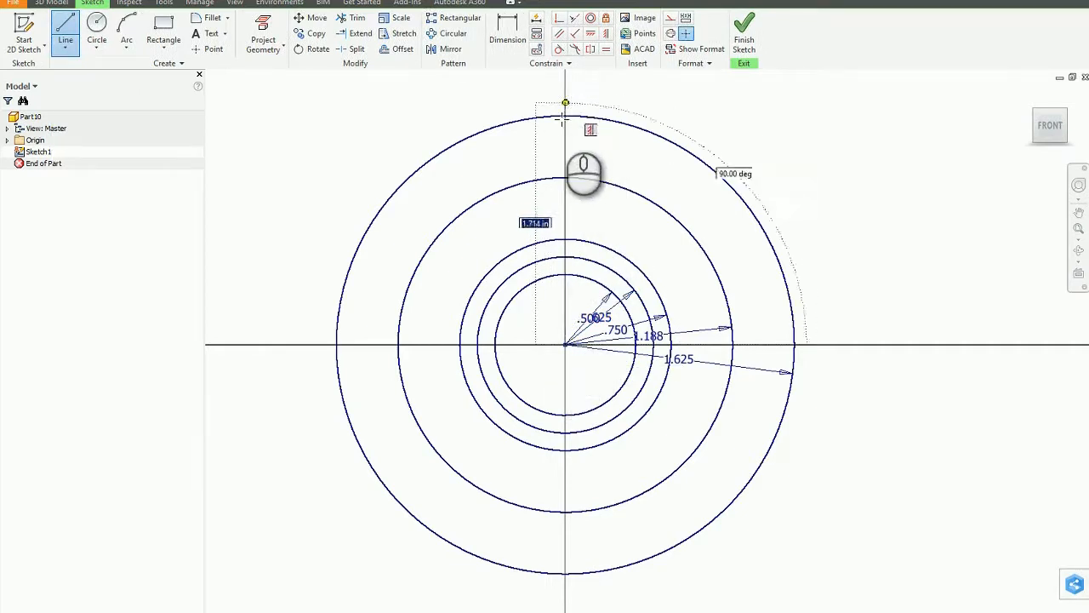
click(565, 91)
right_click(646, 104)
click(681, 106)
Create a circular pattern of the vertical line around the origin with 8 instances over 360 degrees.
scroll(681, 127, down, 3)
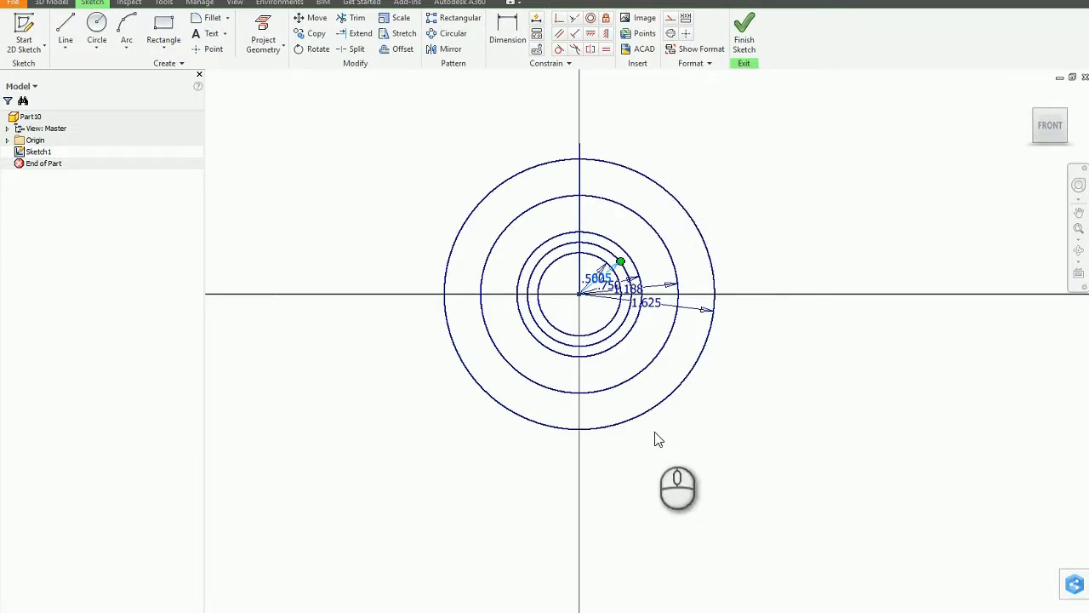
click(449, 34)
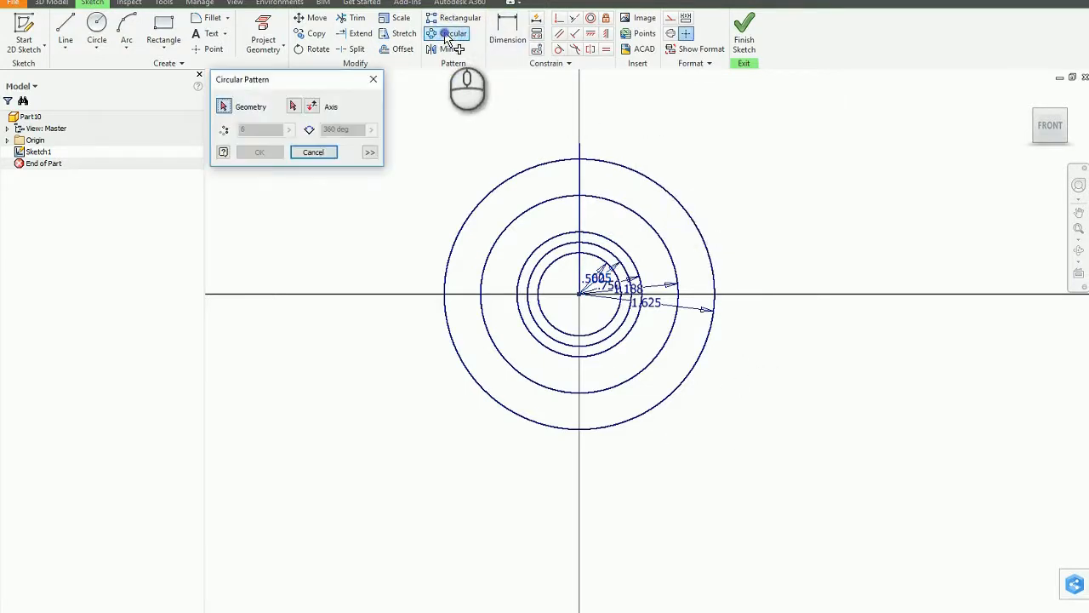
click(580, 151)
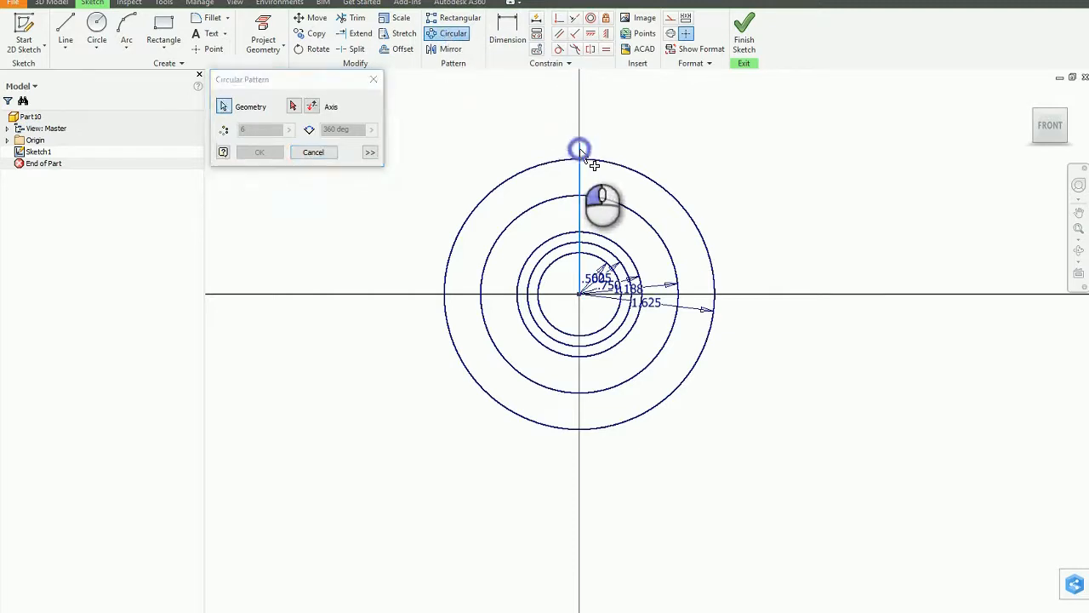
click(295, 108)
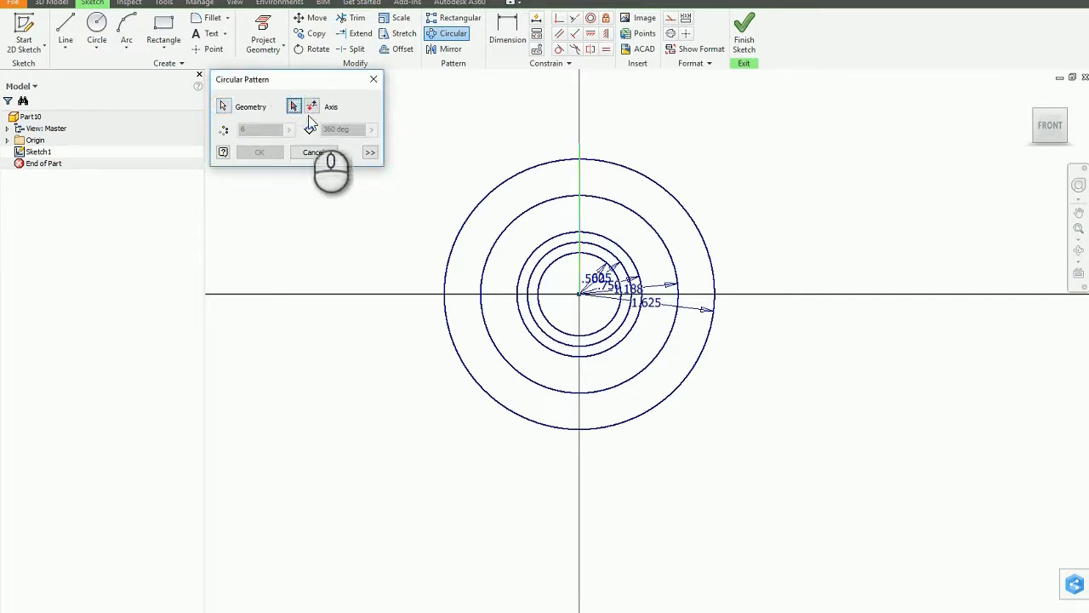
click(581, 296)
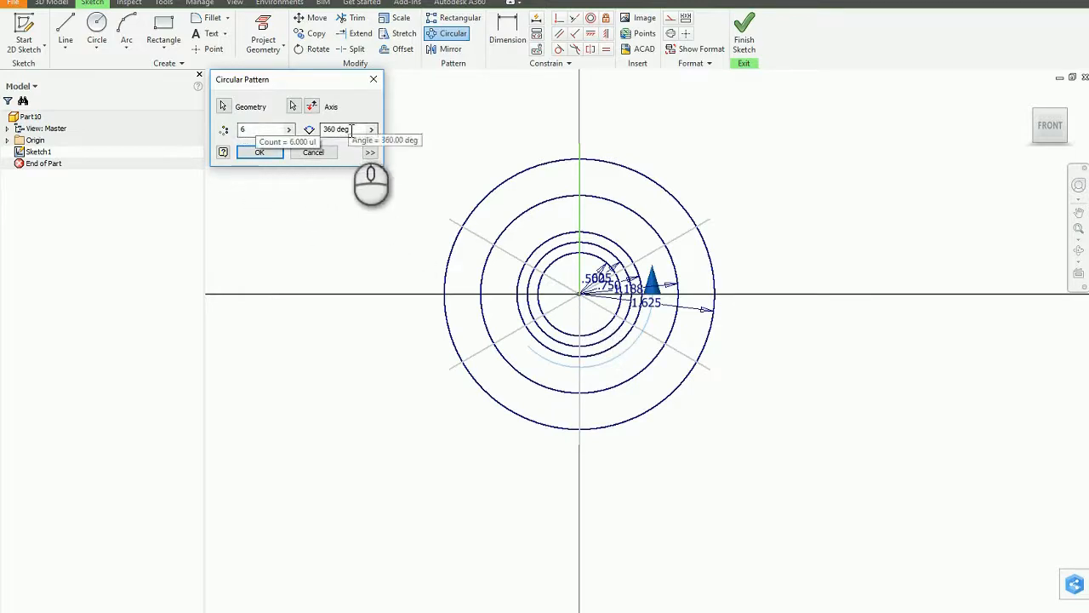
double_click(258, 130)
text(8)
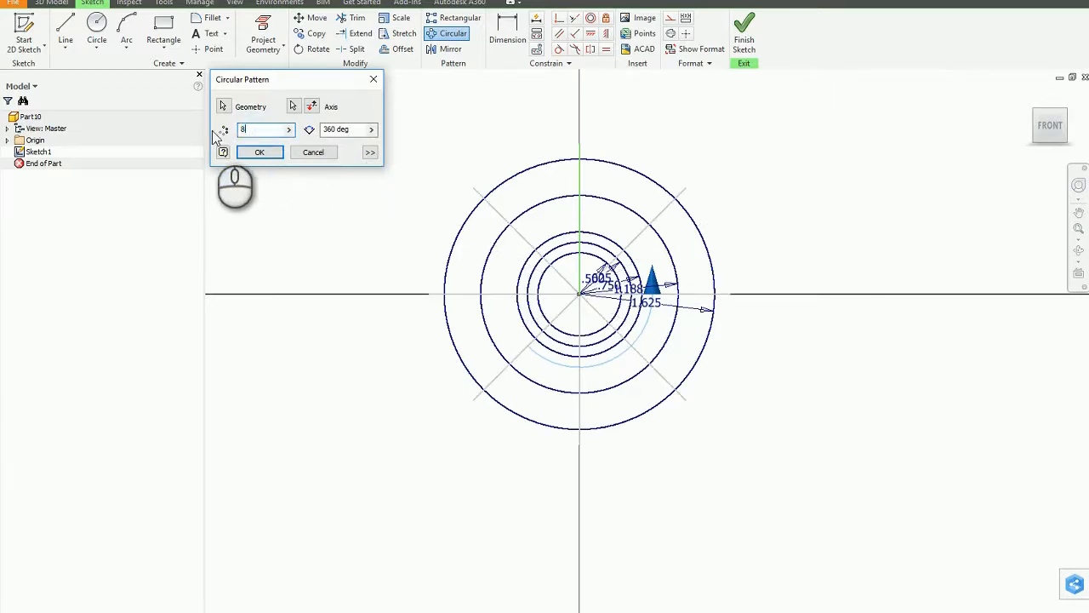
click(259, 153)
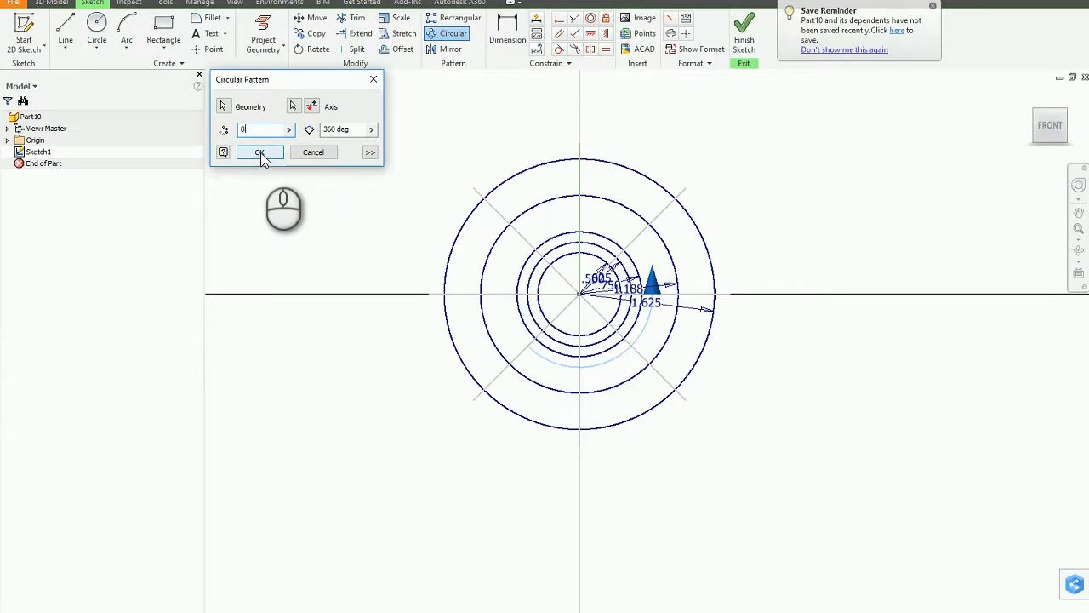
Start an interpolation spline at the upper 0.5 in circle intersection, continuing clockwise along the radial lines through the 0.625, 0.75, 1.1875 and 1.625 in circles.
middle_drag(393, 254, 363, 261)
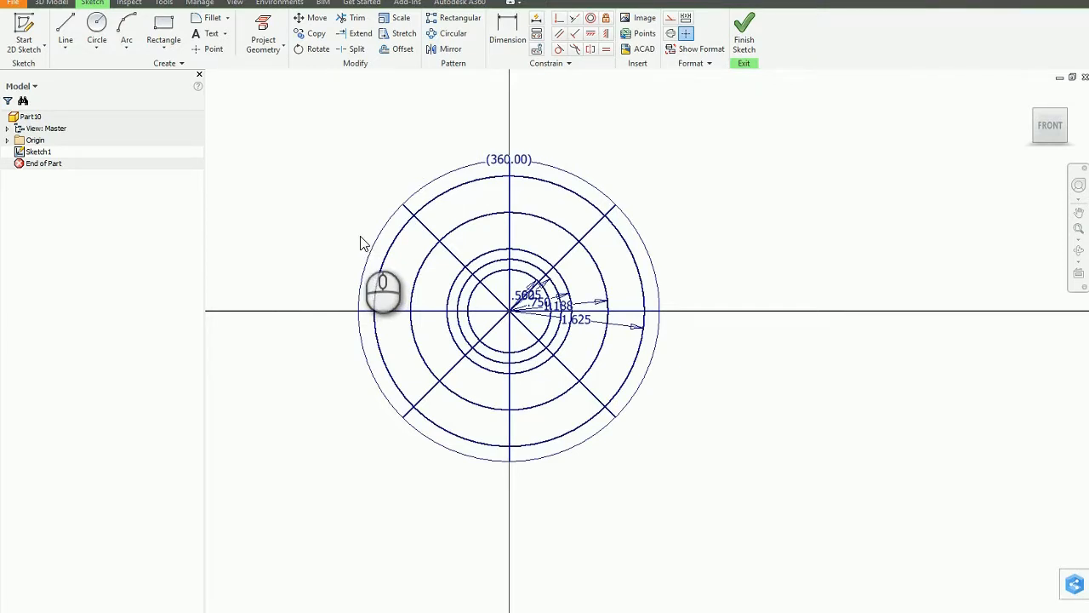
click(65, 48)
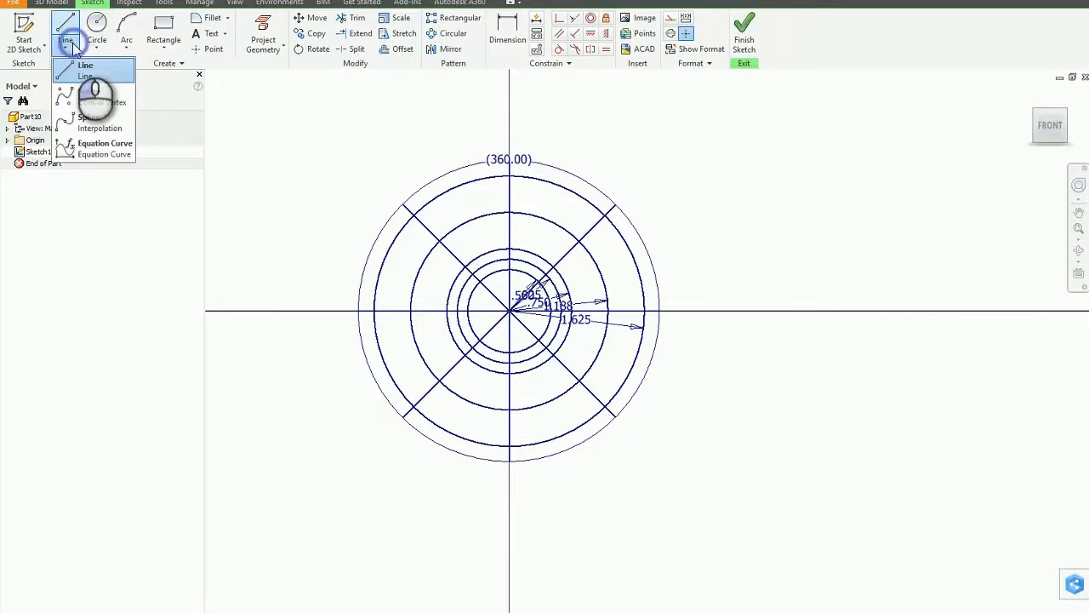
click(90, 123)
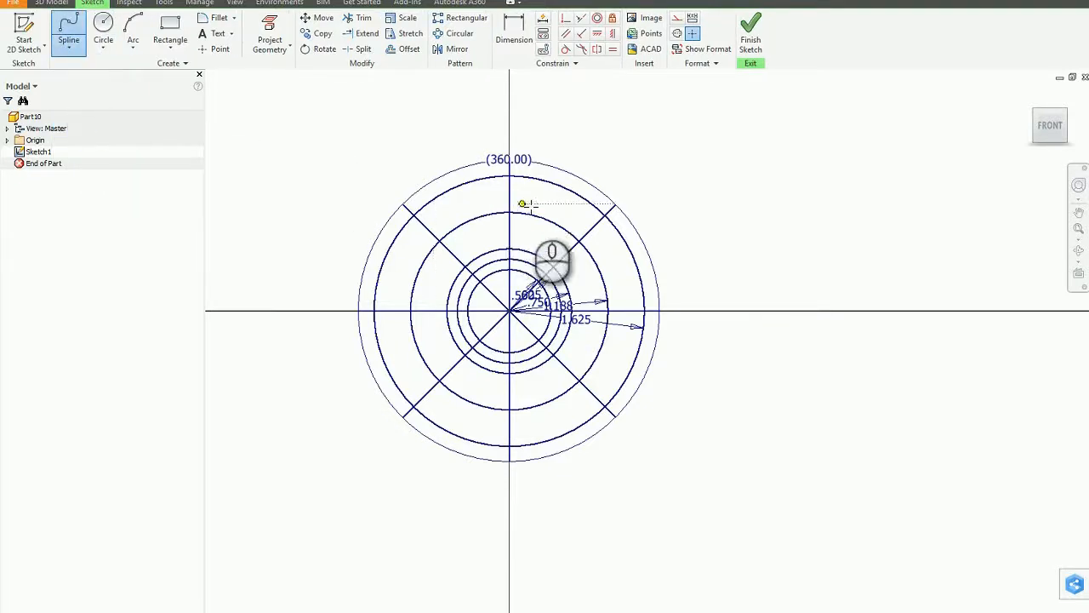
scroll(516, 284, up, 3)
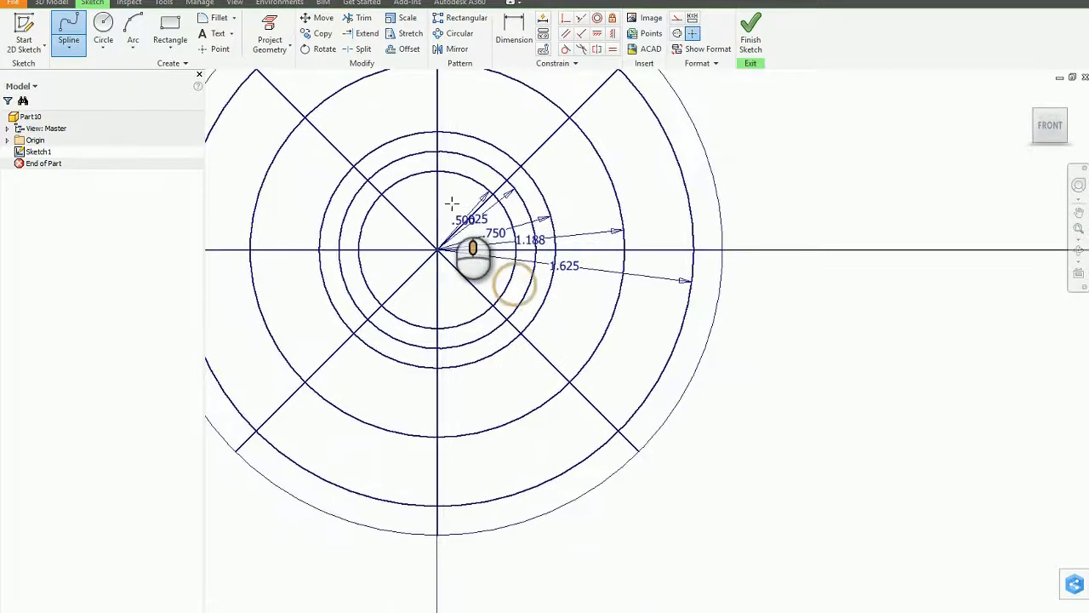
scroll(460, 206, up, 2)
scroll(468, 208, up, 2)
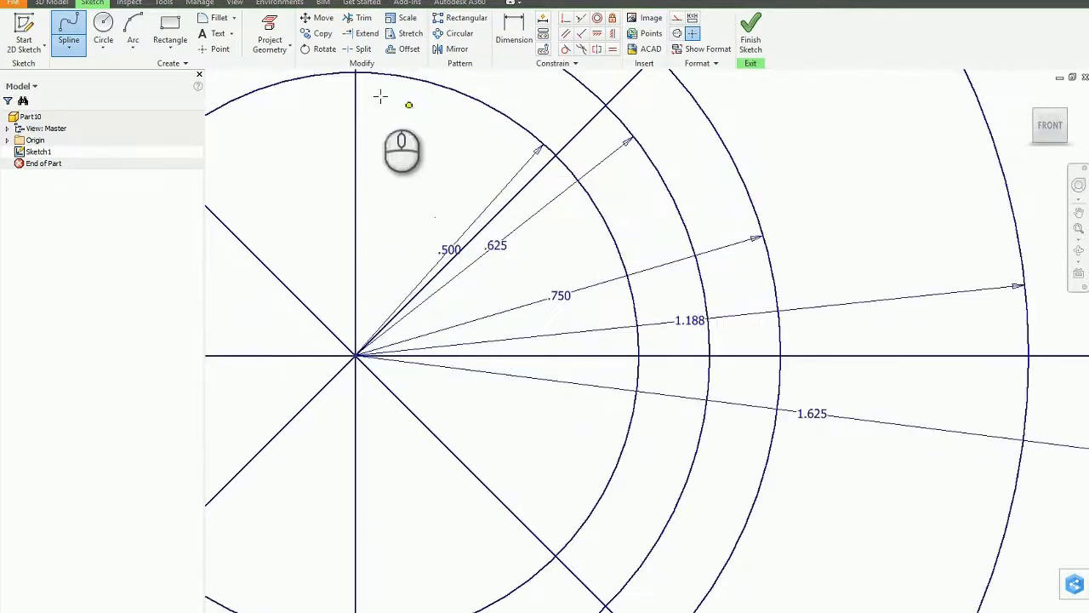
middle_drag(382, 105, 400, 152)
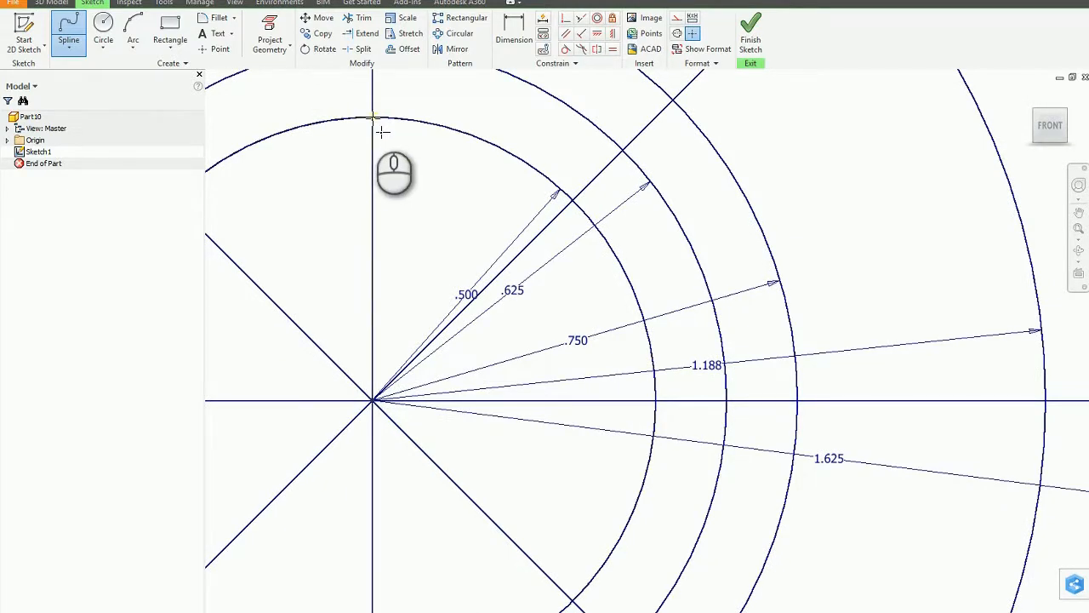
scroll(400, 149, down, 3)
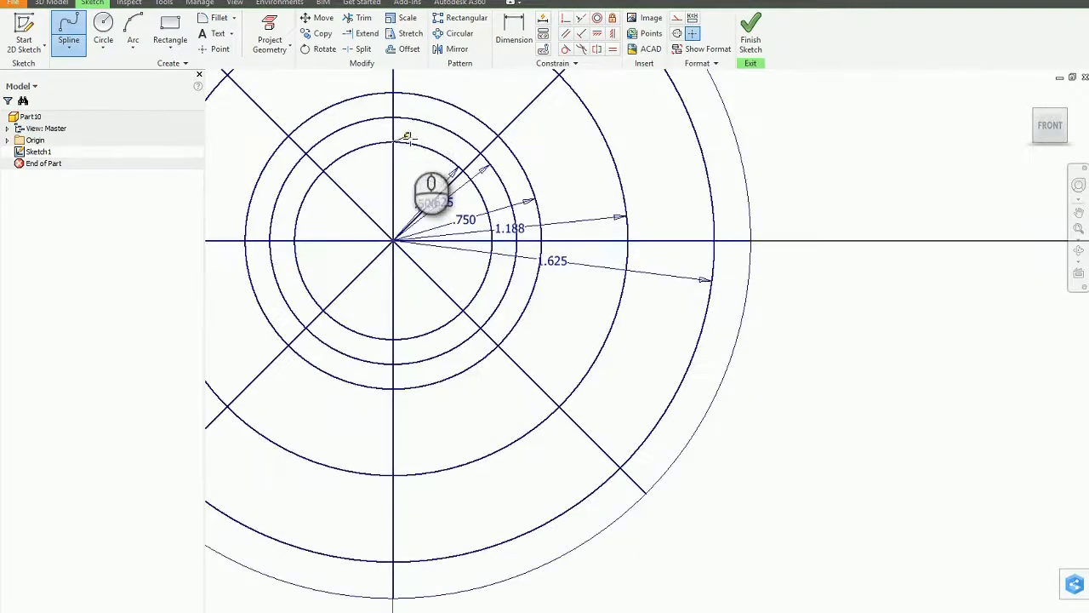
middle_drag(406, 134, 425, 194)
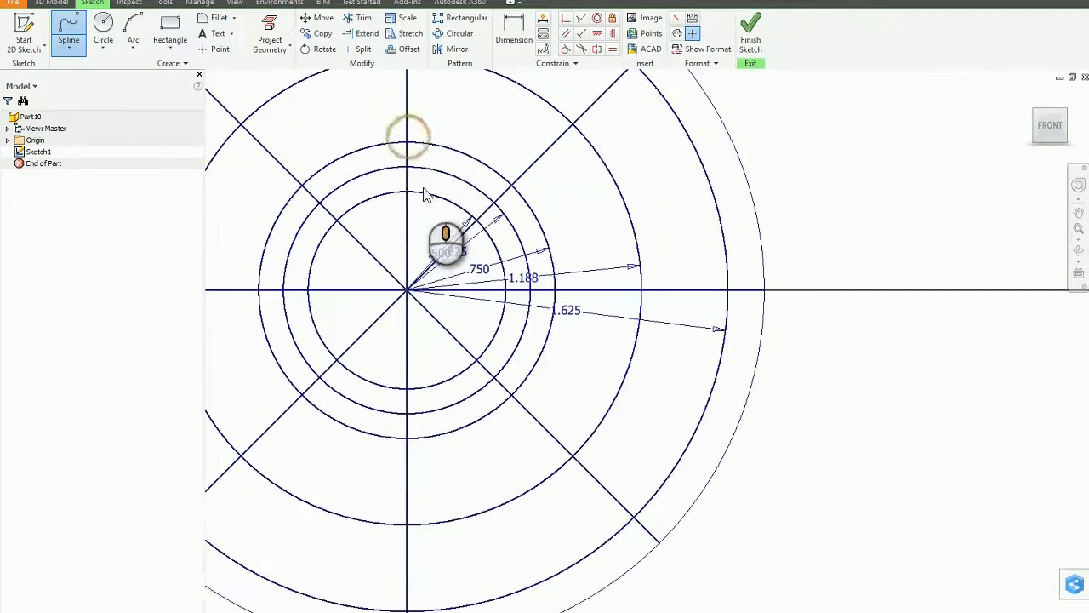
click(495, 206)
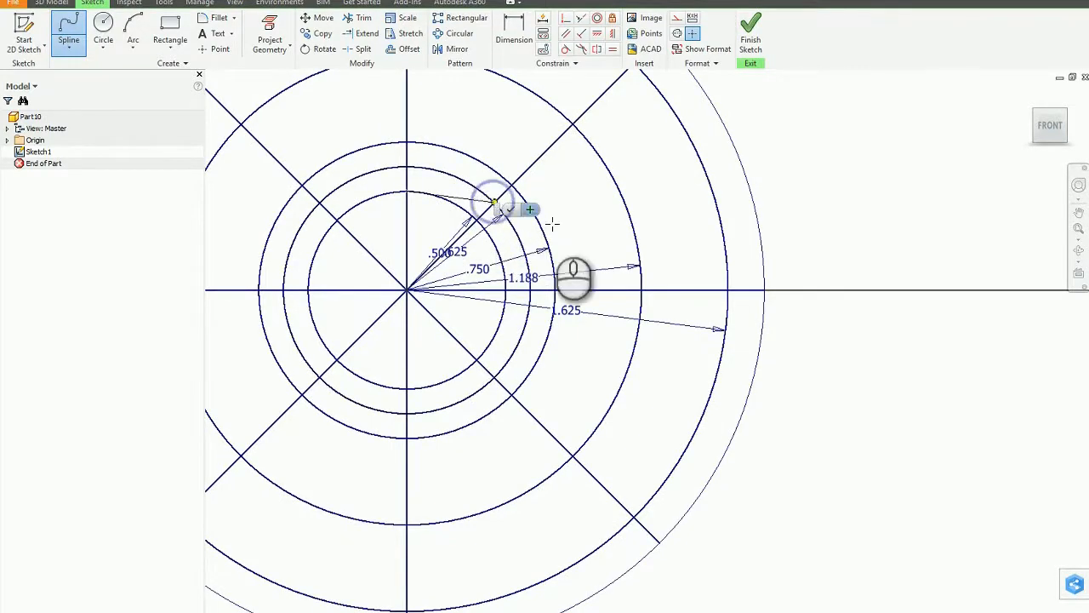
click(556, 291)
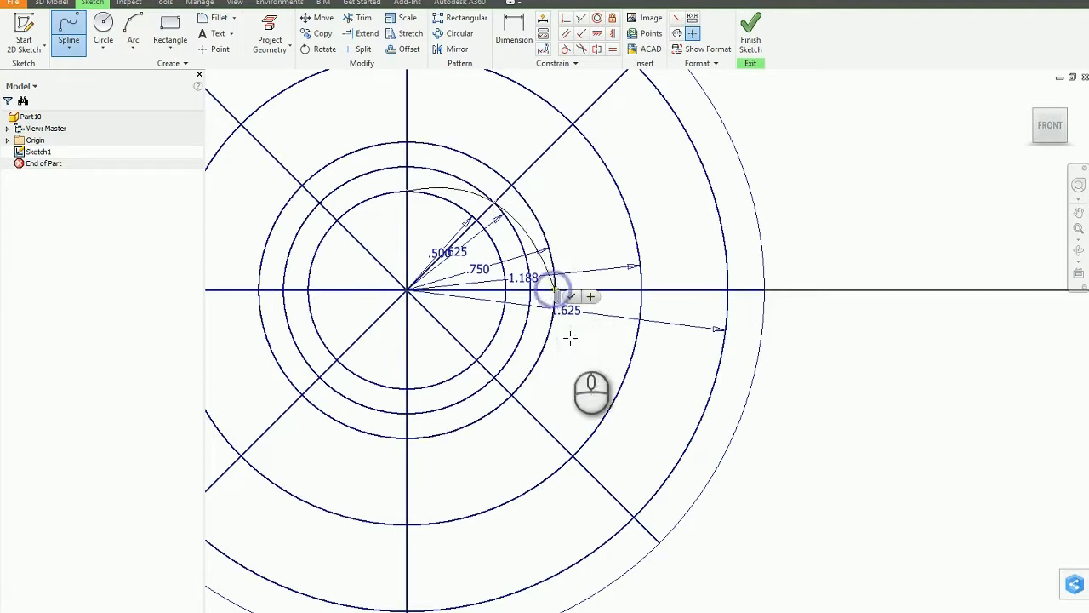
click(575, 460)
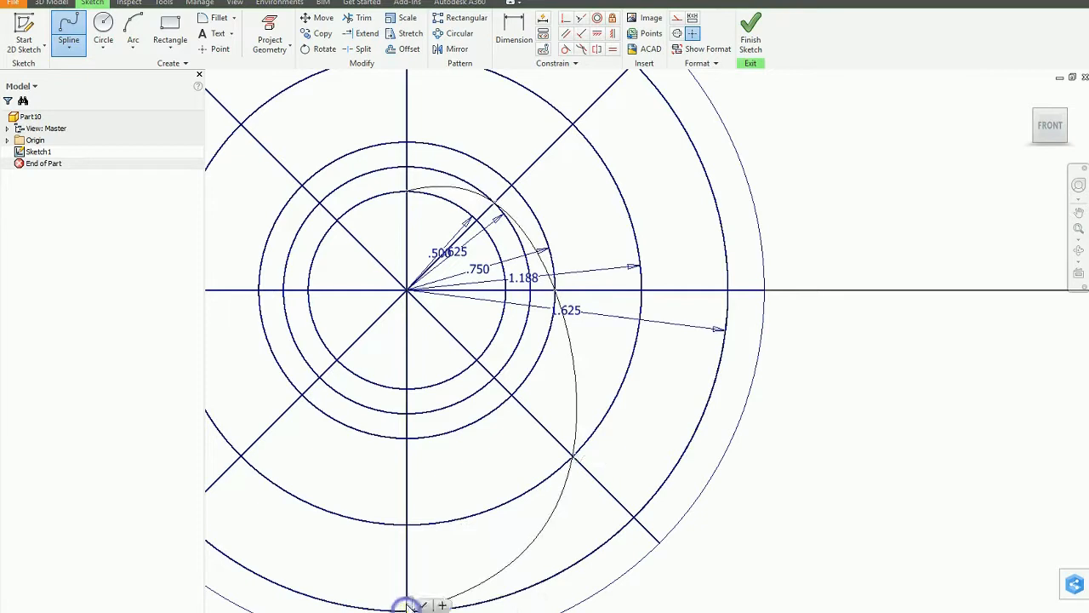
Continue the spline clockwise through the 1.1875, 0.75 and 0.625 in circle intersections and close it at its start point.
middle_drag(380, 564, 484, 542)
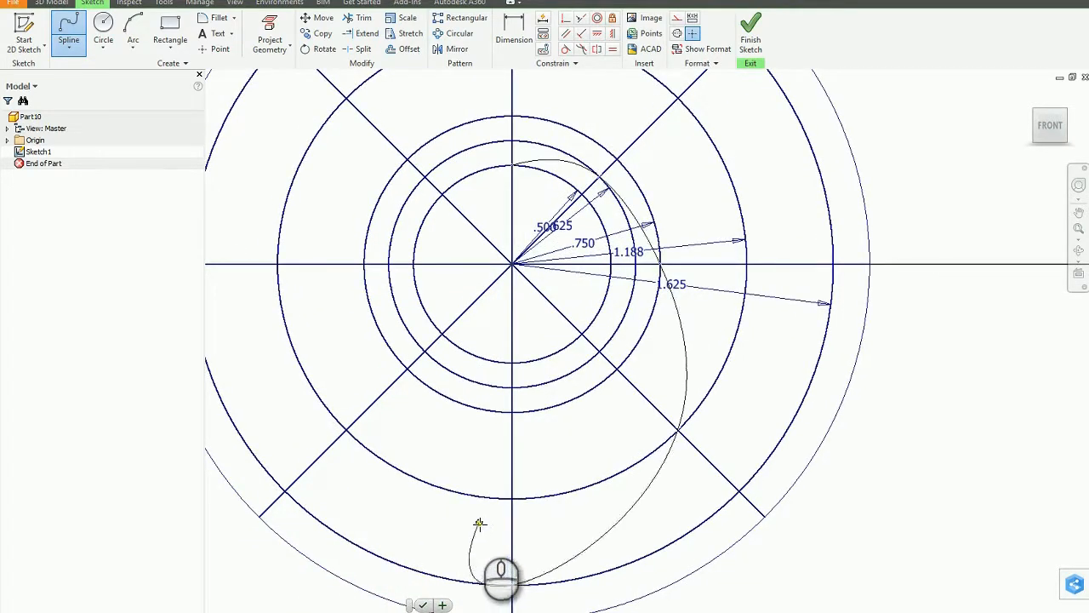
click(348, 433)
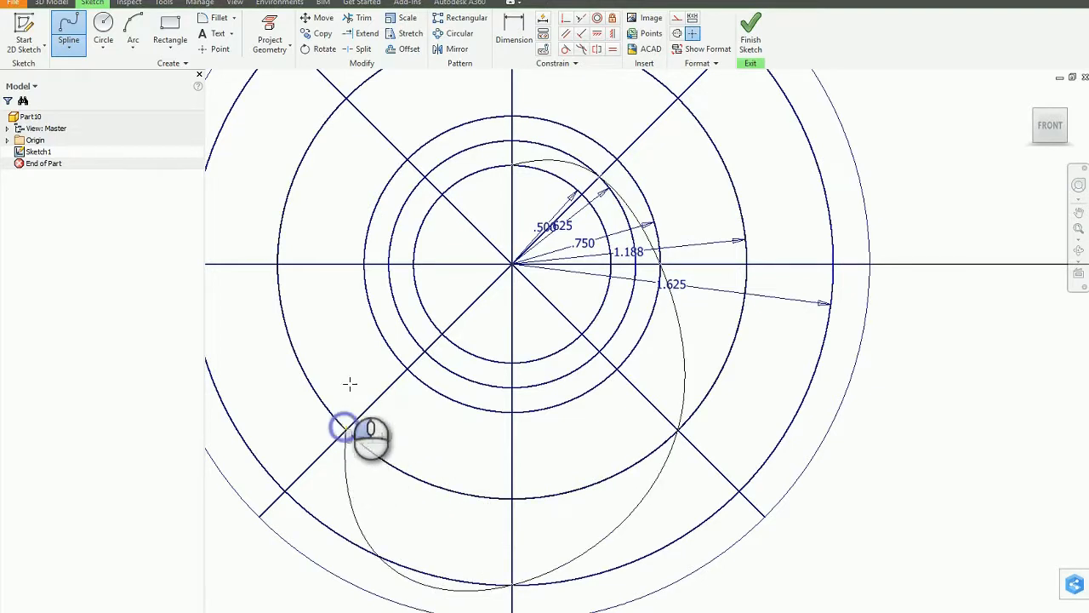
click(364, 264)
click(425, 177)
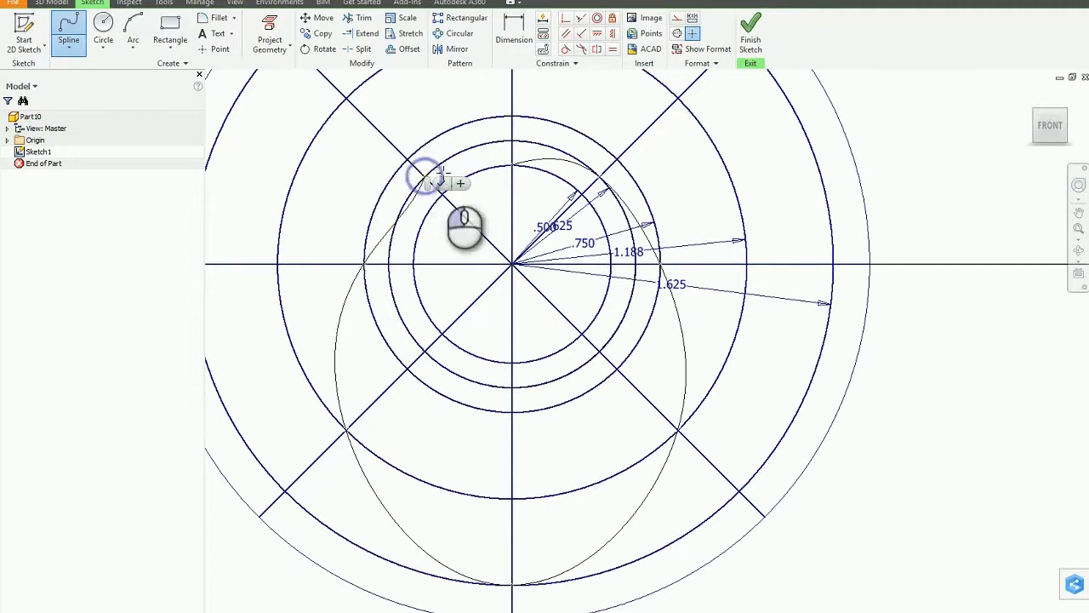
click(513, 166)
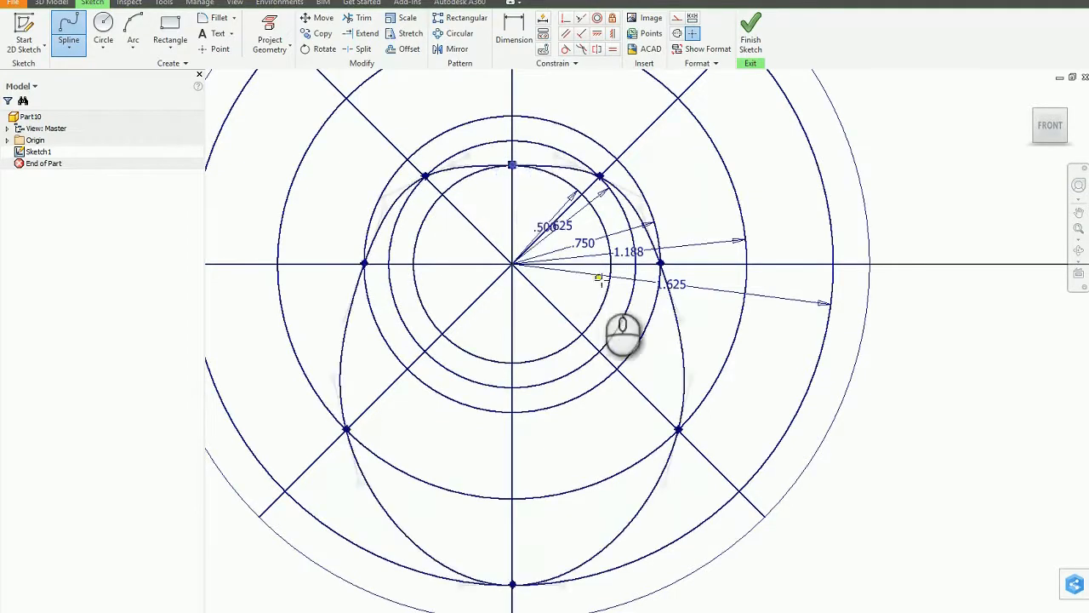
right_click(747, 164)
click(786, 163)
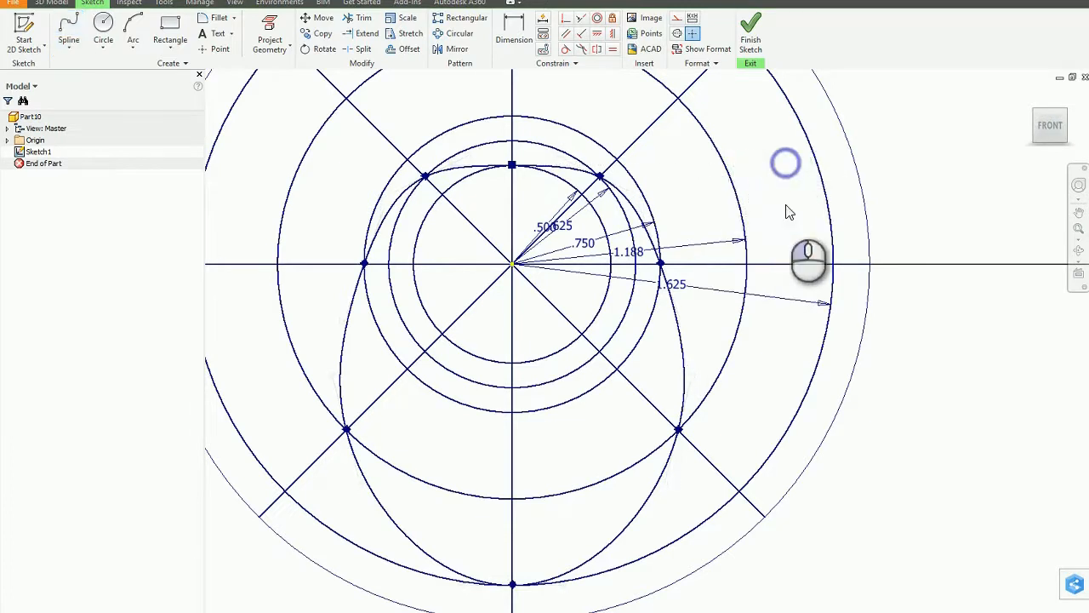
Copy the closed spline profile from the construction sketch.
scroll(764, 286, down, 3)
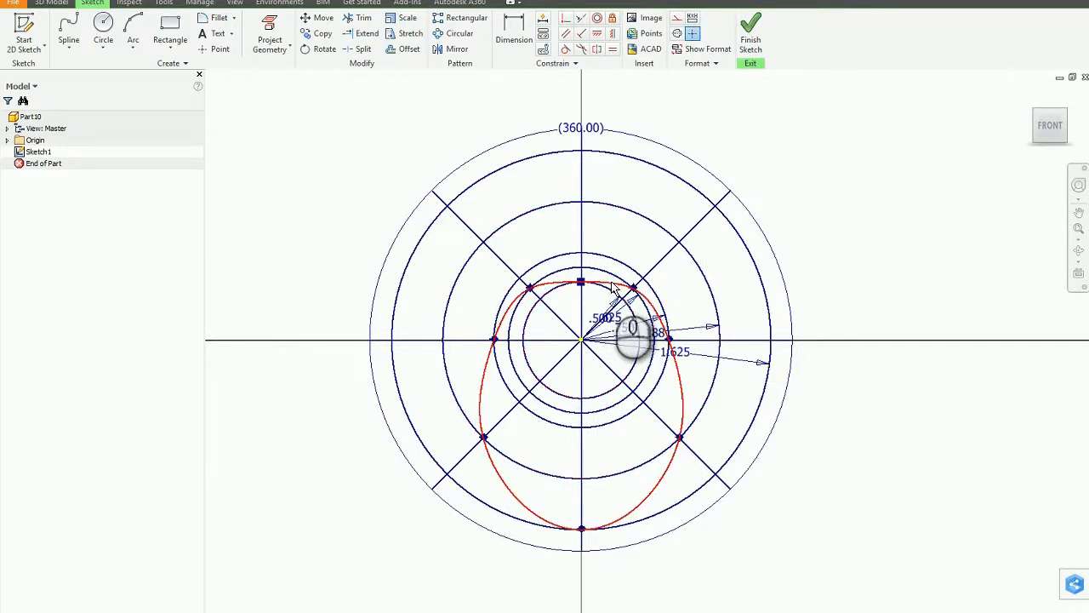
right_click(612, 288)
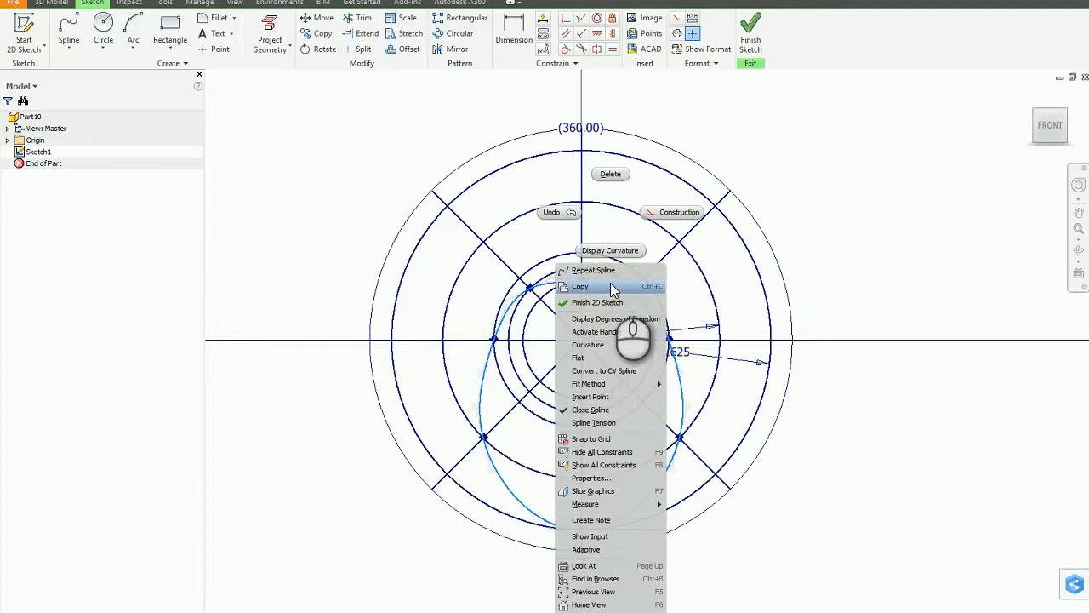
click(597, 284)
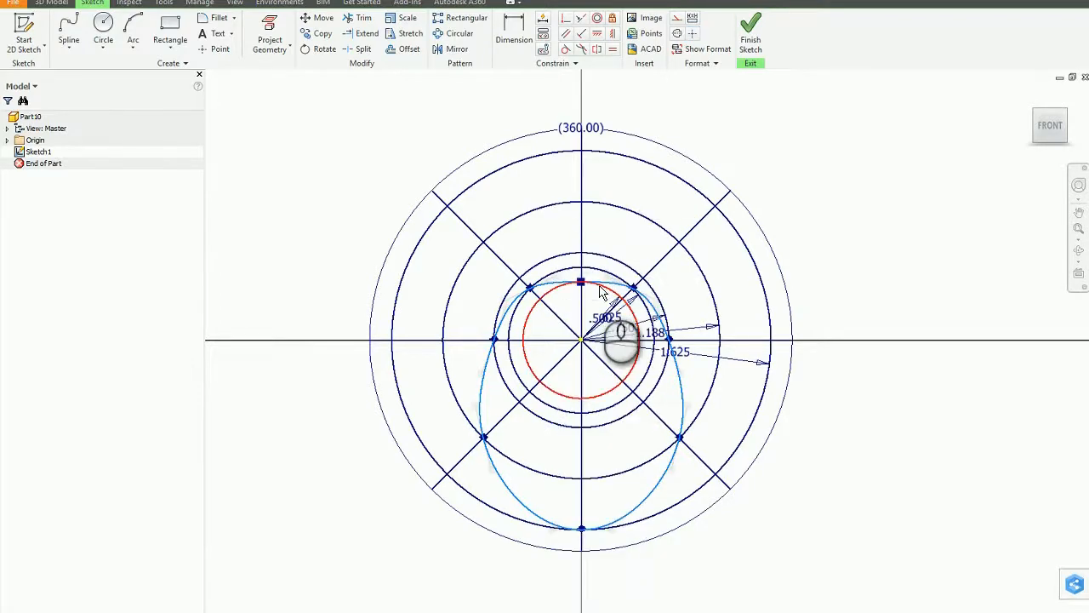
Finish the sketch and create a new part from the English Standard (in).ipt template.
click(749, 40)
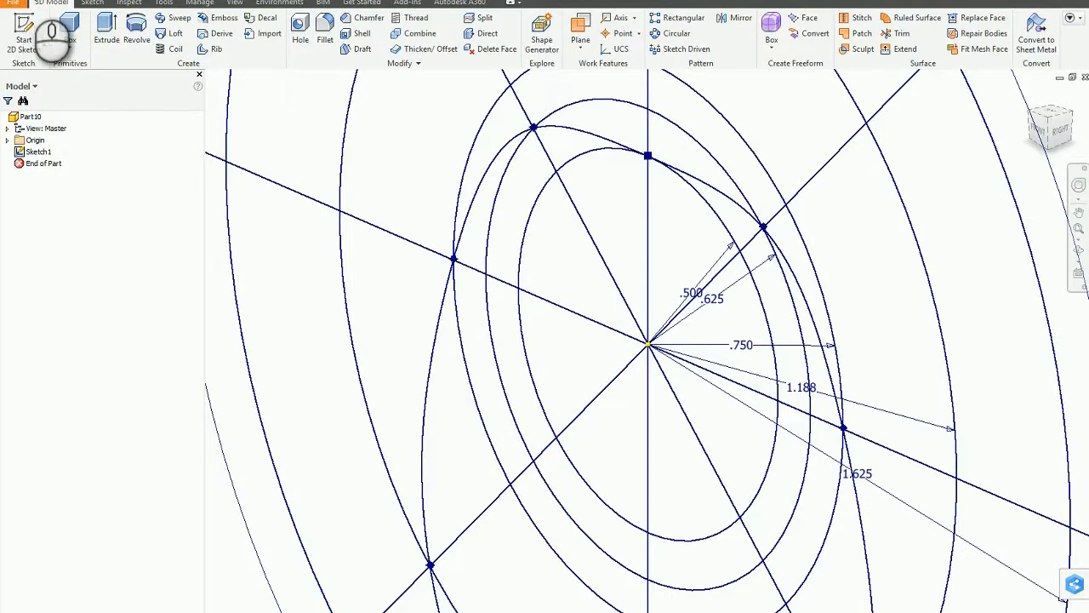
click(31, 1)
click(437, 145)
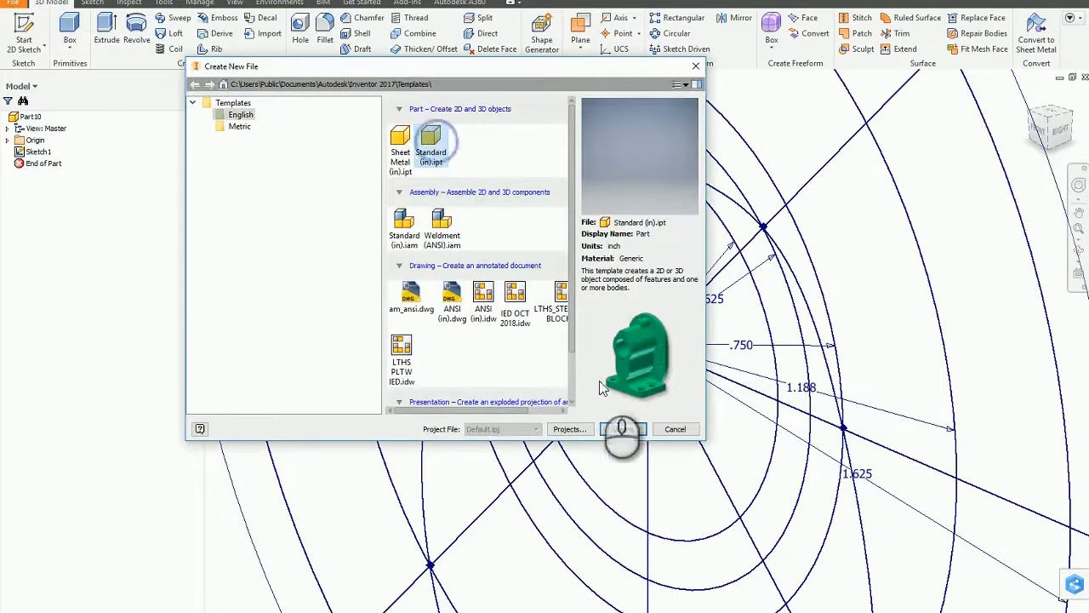
click(636, 435)
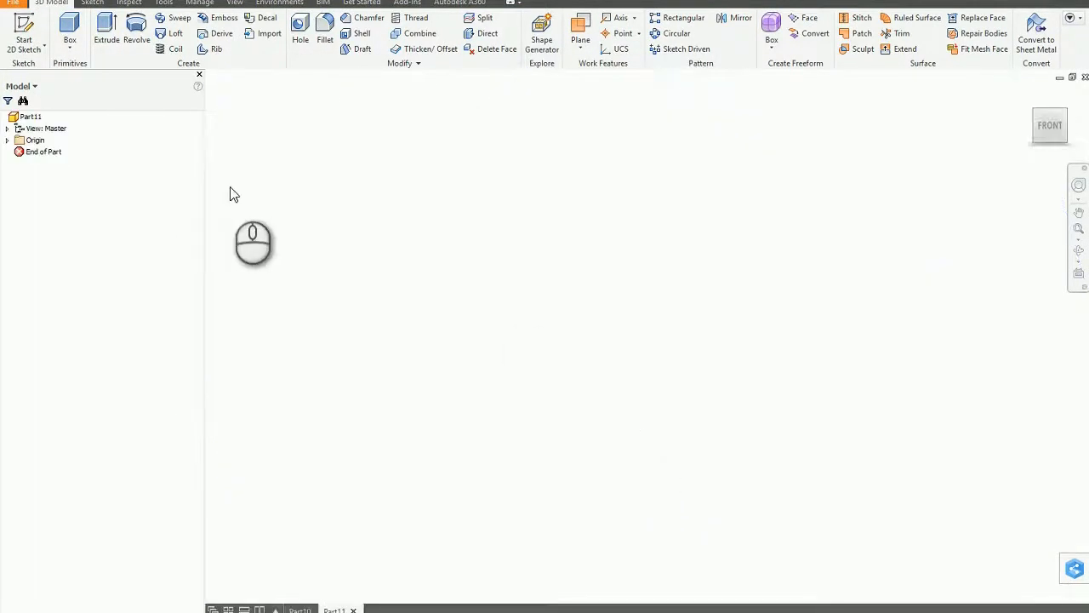
Start a 2D sketch on the front origin plane of the new part and paste the copied spline into it.
click(24, 34)
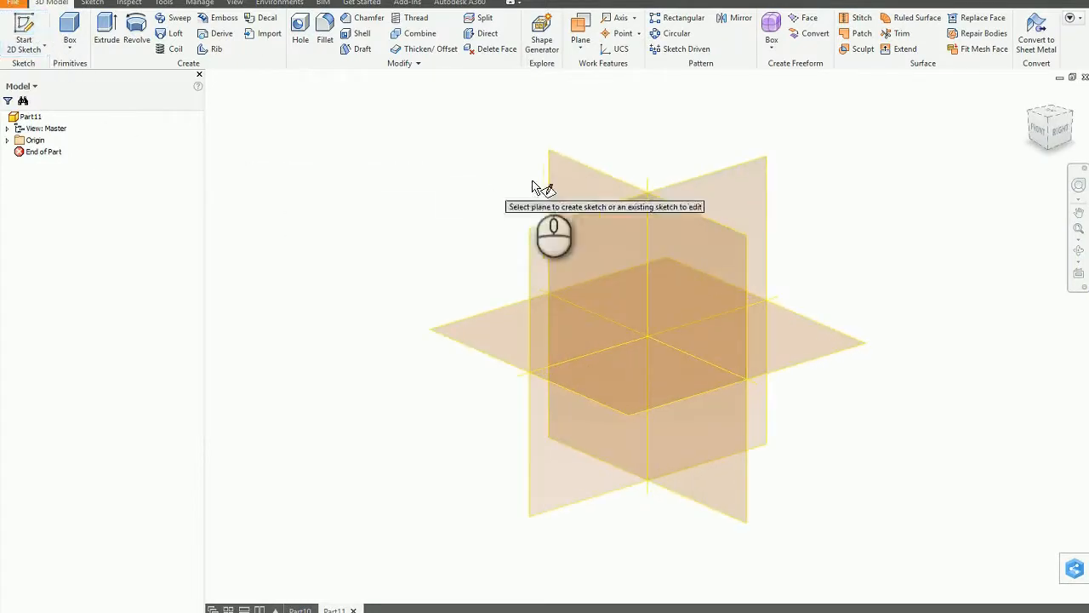
click(558, 160)
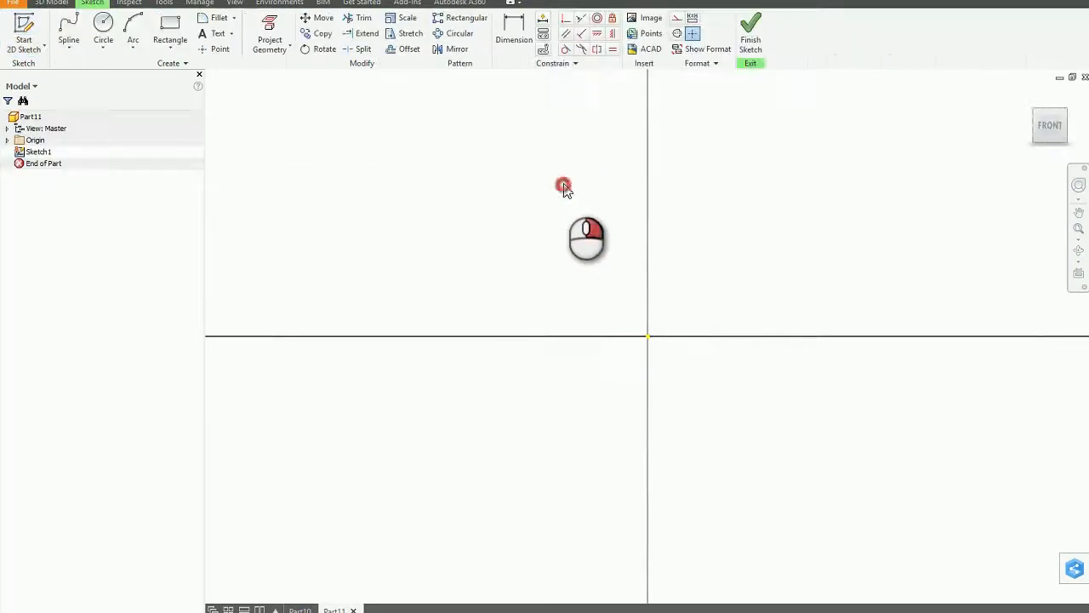
right_click(566, 192)
click(535, 257)
Review the angle and cam height table and the cam profile diagram in the Word document.
scroll(538, 258, down, 5)
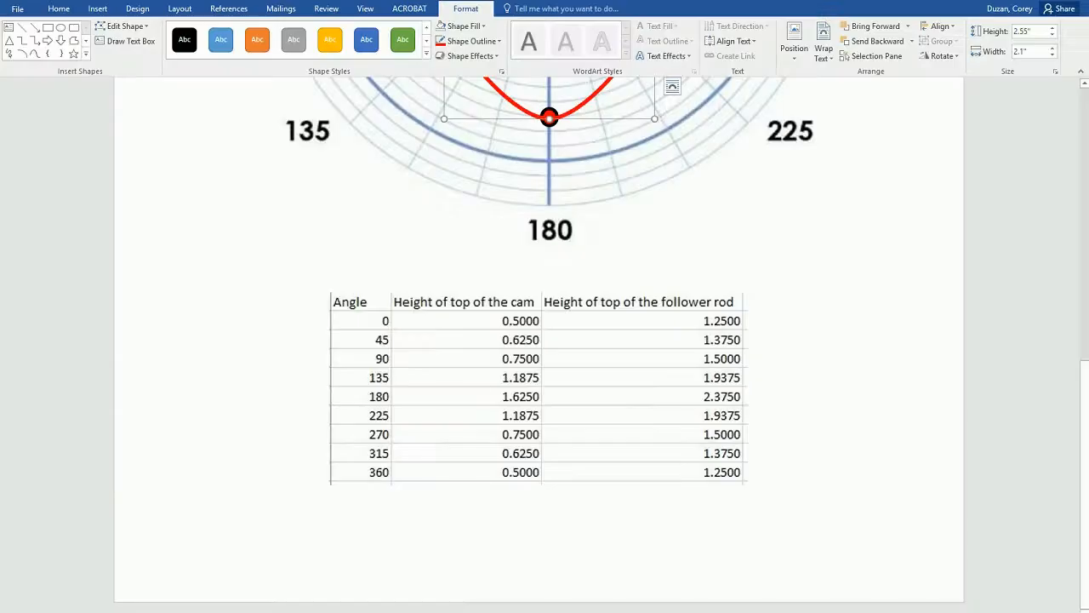
scroll(557, 343, up, 1)
scroll(557, 343, up, 6)
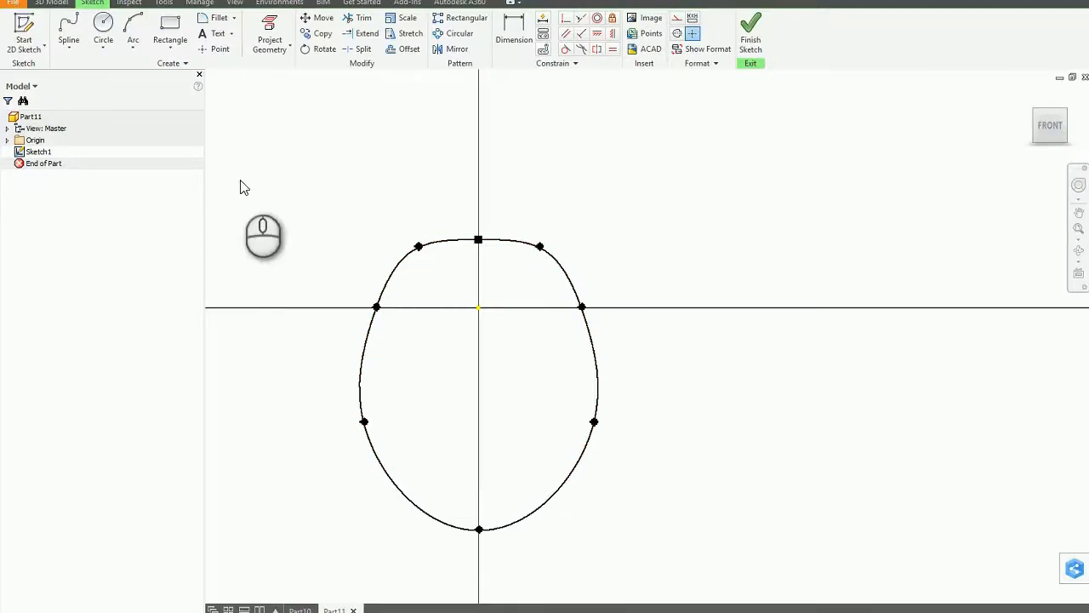
Draw a circle centred on the origin inside the spline profile with a diameter of 3/16 in.
click(106, 28)
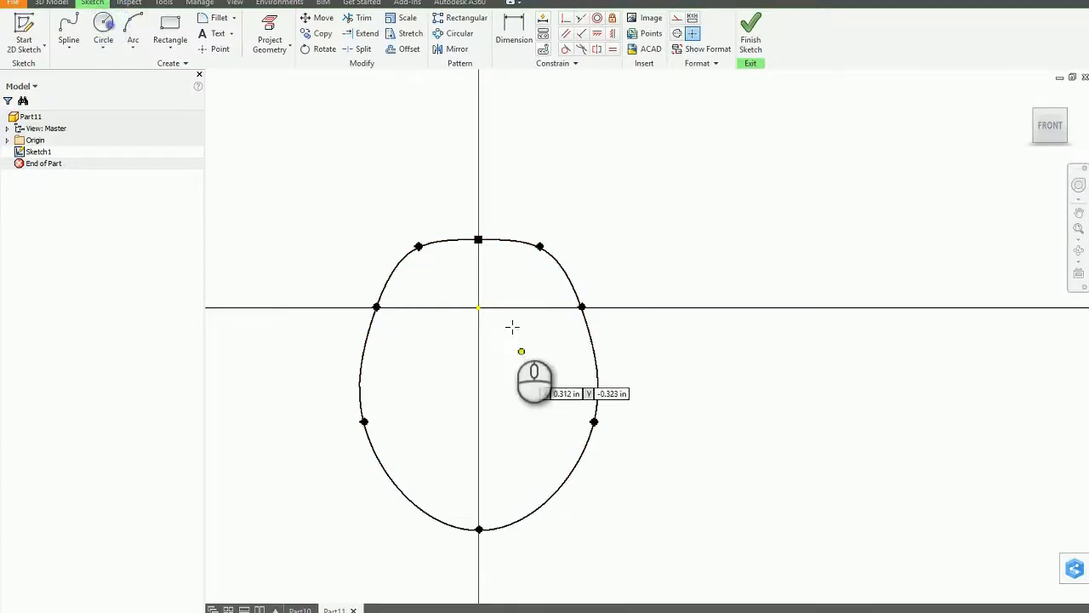
click(479, 306)
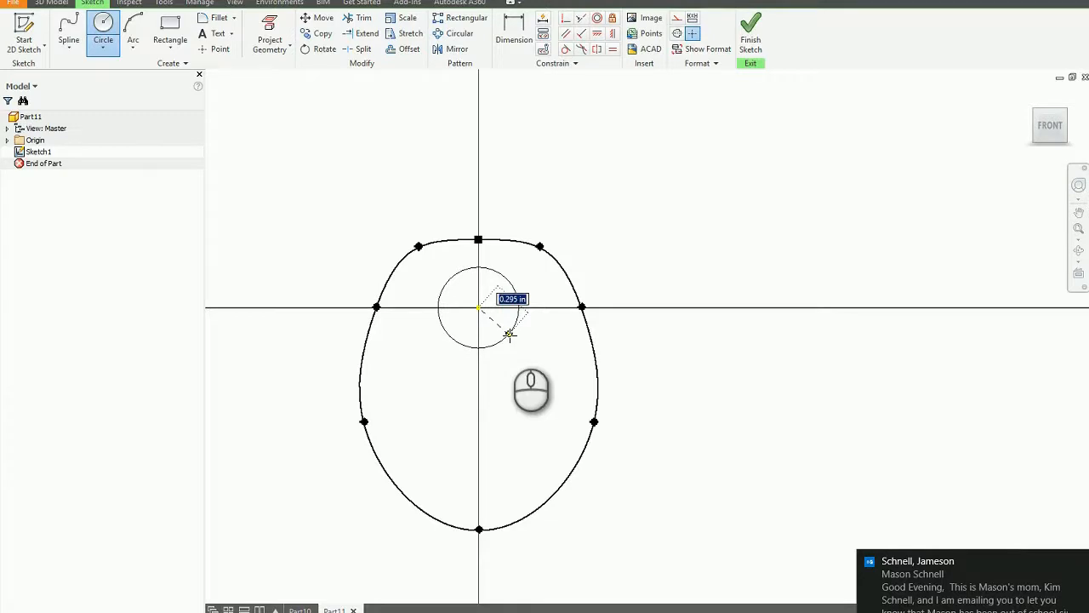
right_click(502, 333)
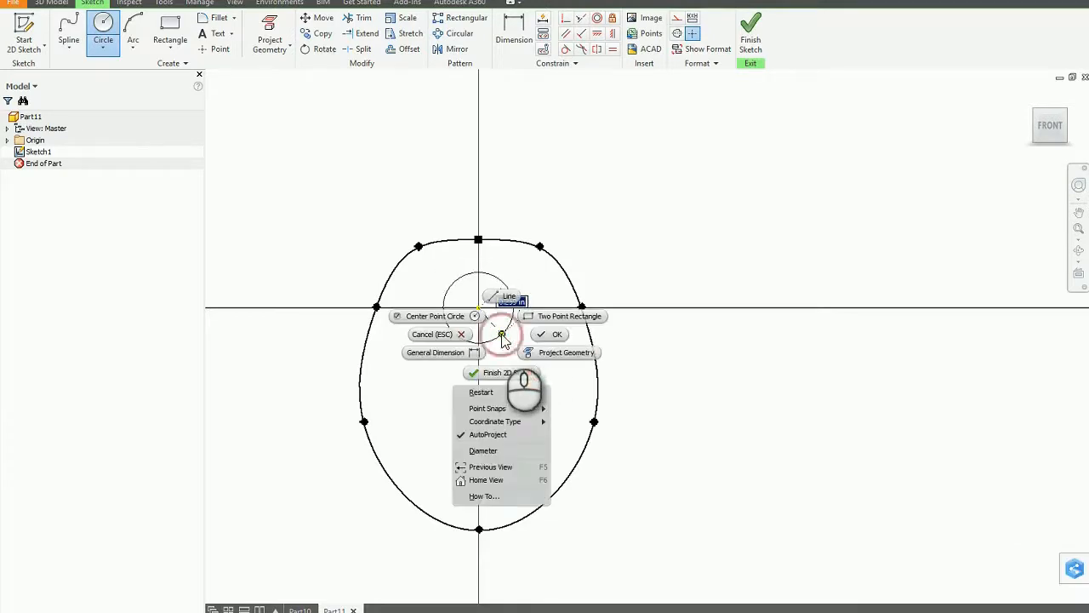
click(501, 451)
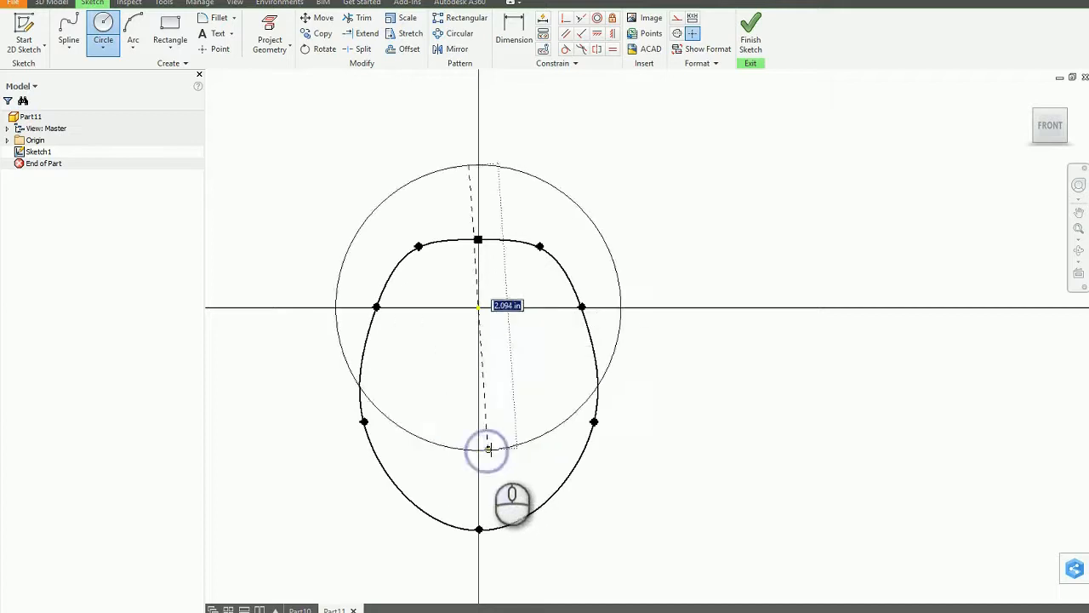
text(3/16)
key(Return)
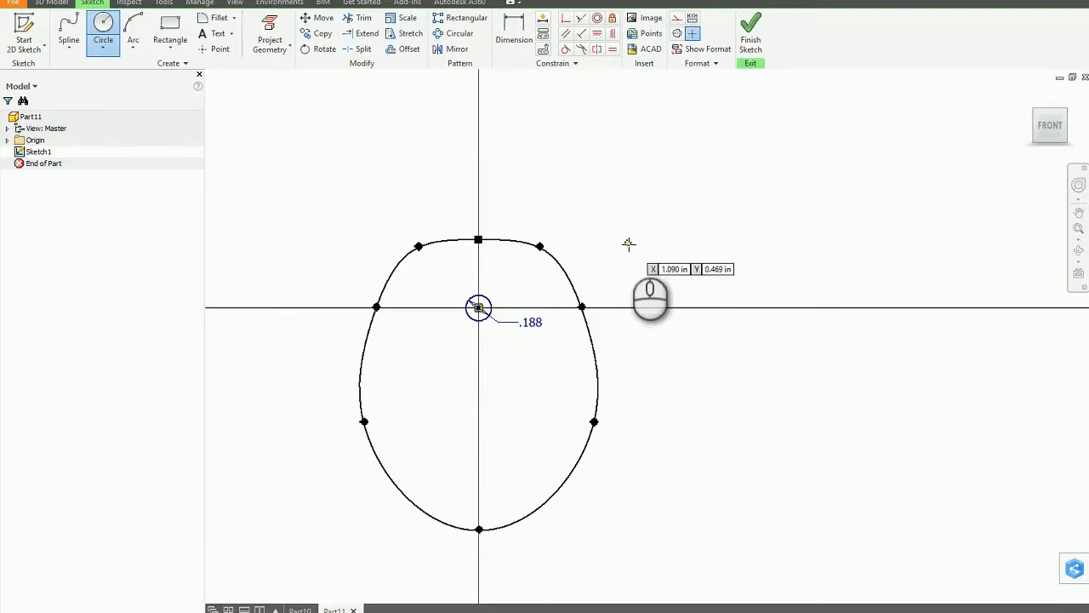
right_click(633, 203)
click(671, 205)
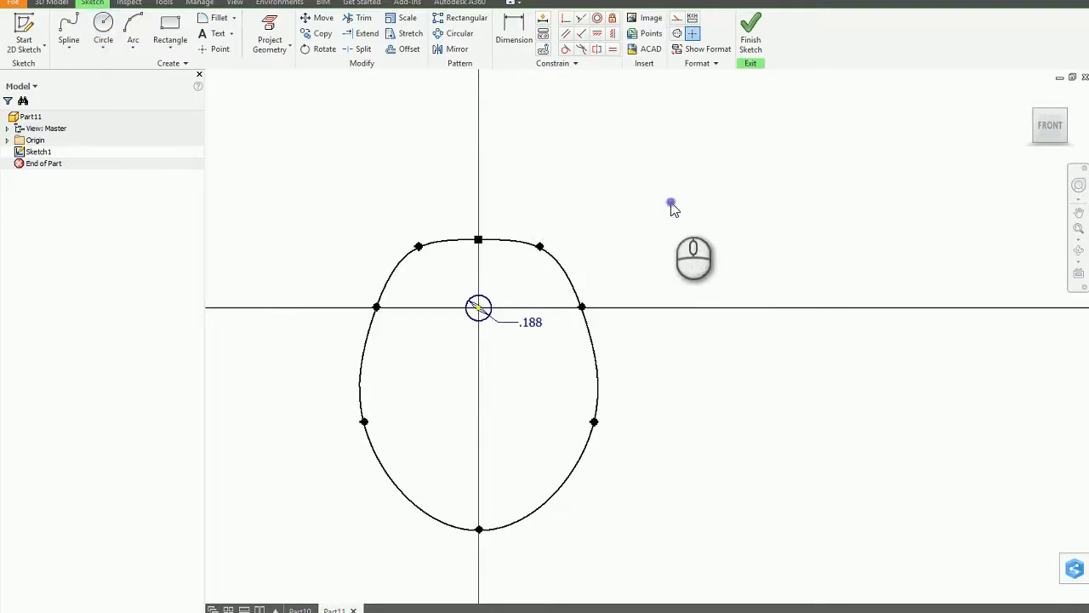
Finish the sketch and extrude the cam profile around the shaft hole symmetrically to a thickness of .125 in.
click(751, 39)
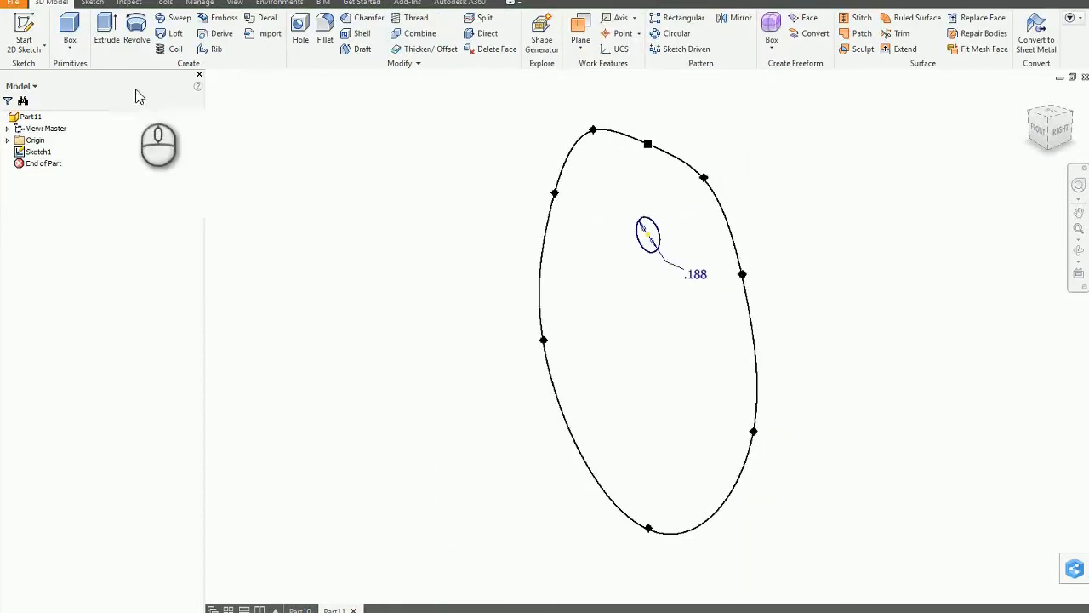
click(106, 34)
click(604, 315)
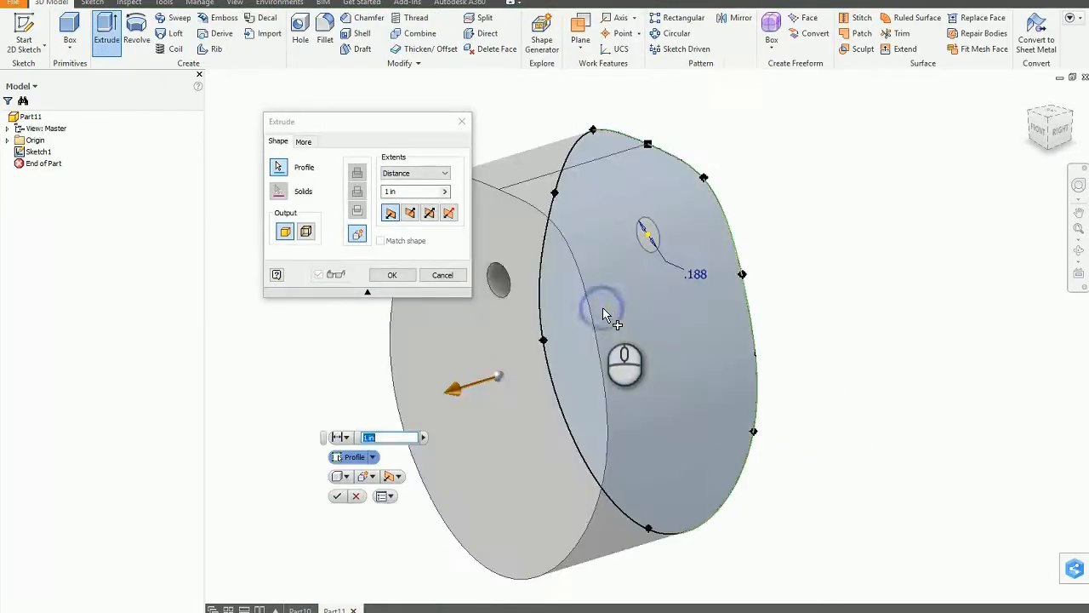
click(430, 214)
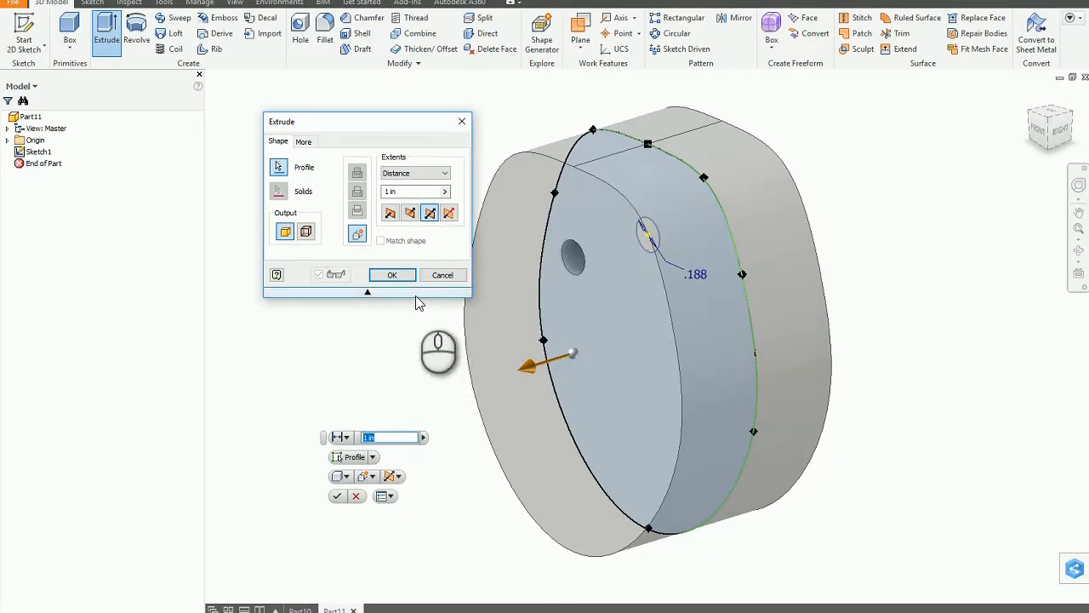
click(414, 193)
drag(415, 193, 391, 202)
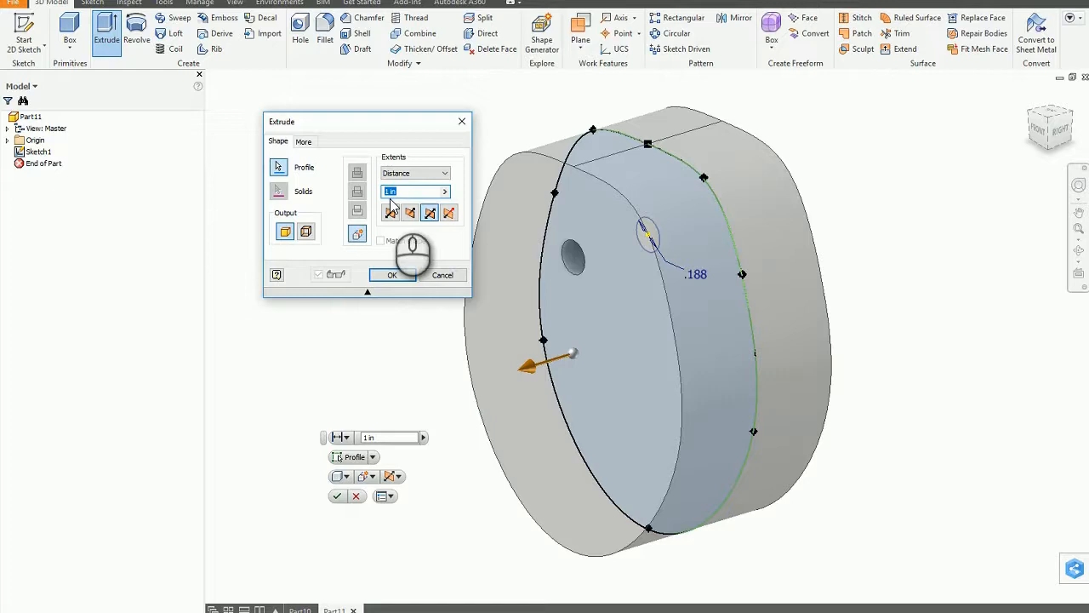
text(.125)
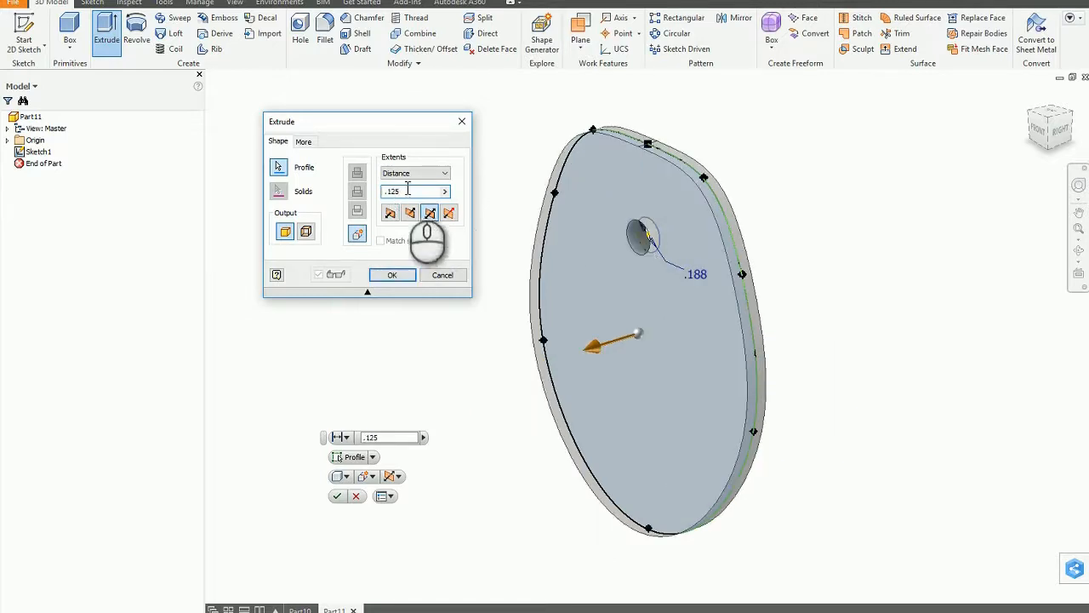
click(392, 275)
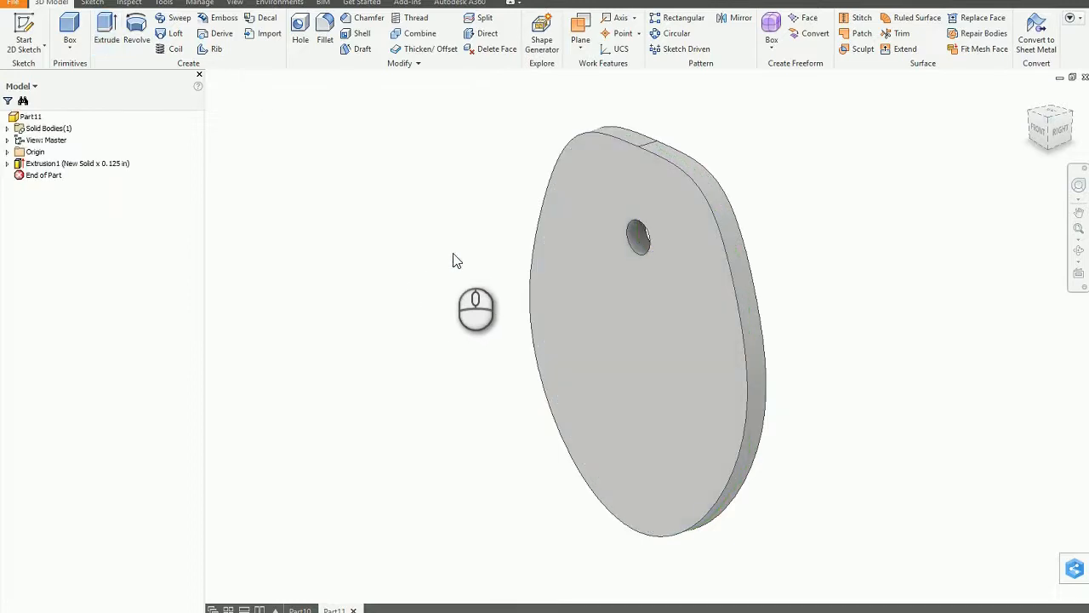
Save the part as "Activity 4.6-Design a Cam Problem Cam 3" in the IED OCT Week 7 Materials folder and close it.
click(14, 4)
click(51, 138)
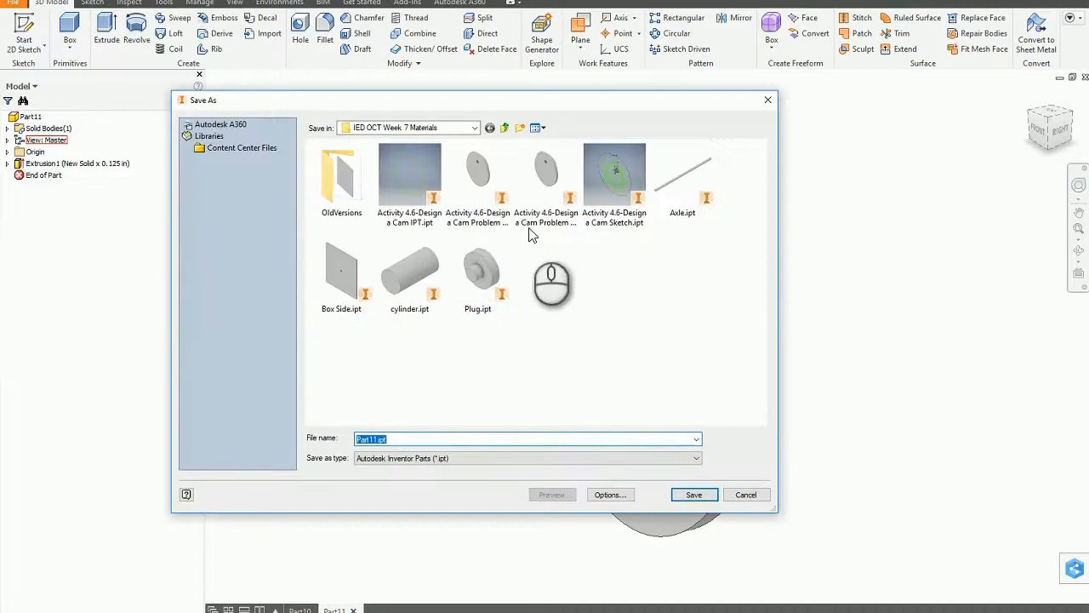
click(546, 218)
click(491, 439)
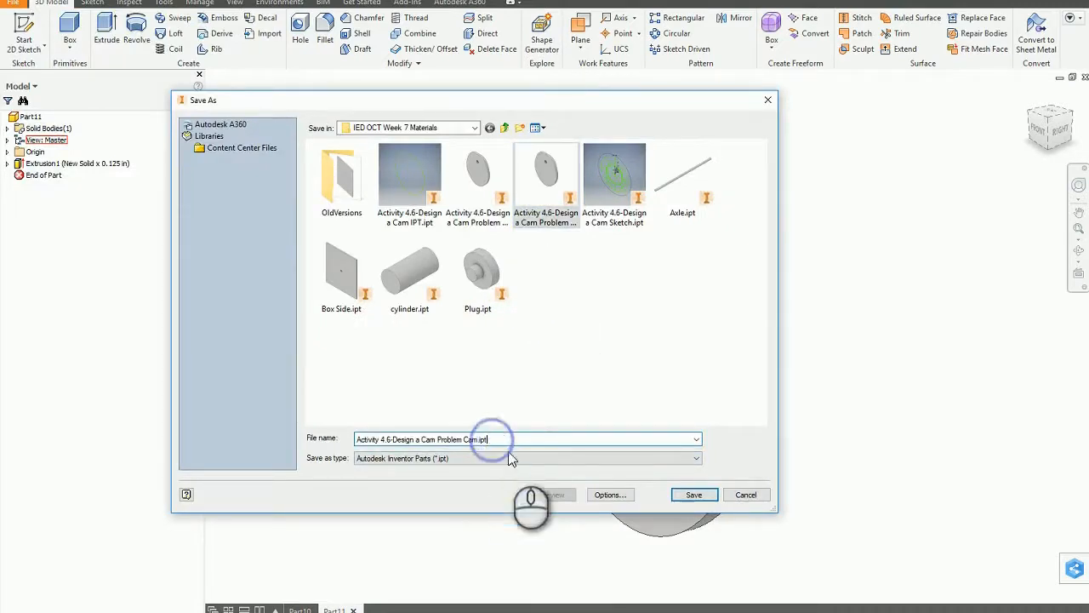
key(BackSpace)
key(BackSpace)
key(BackSpace)
key(BackSpace)
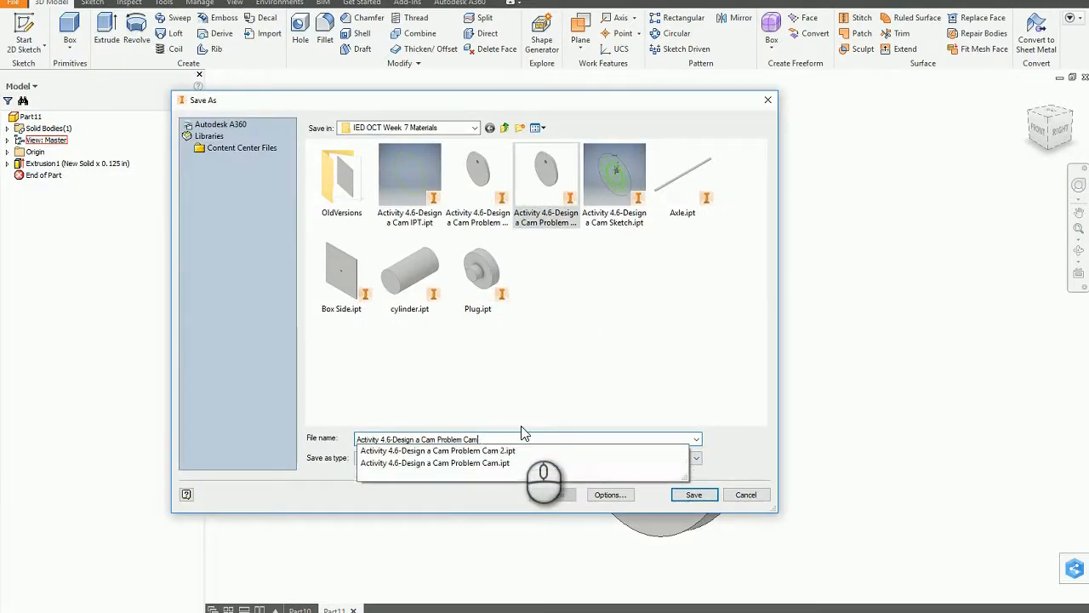
text(3)
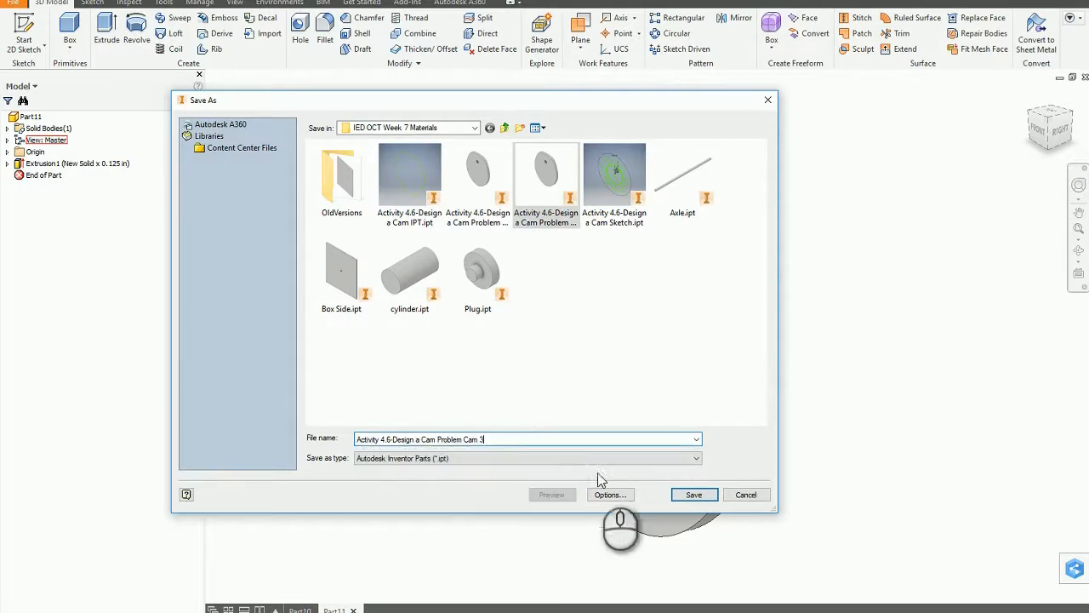
click(710, 494)
key(F6)
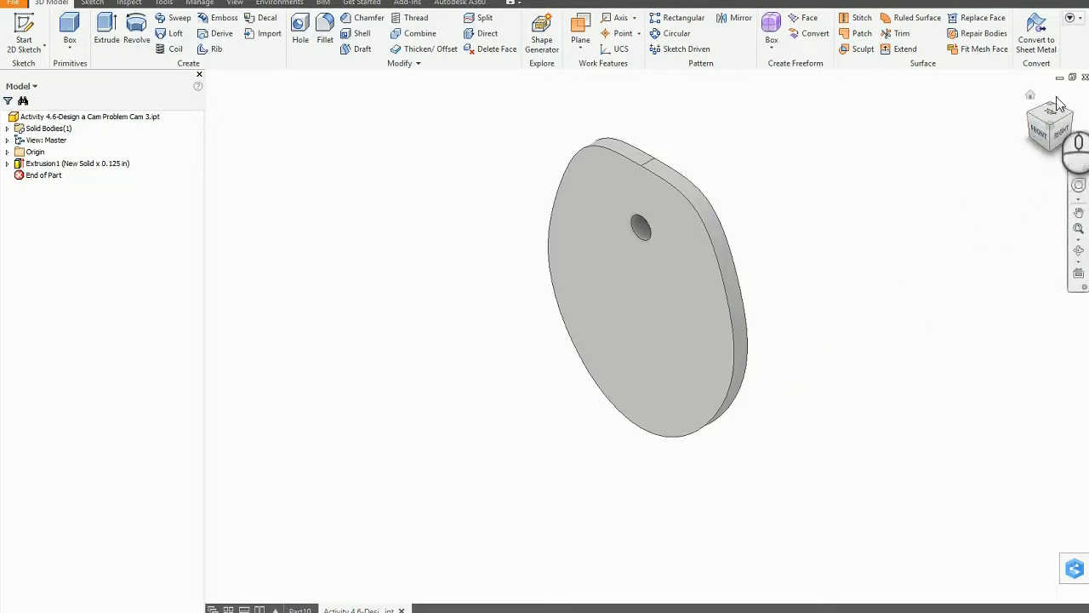
click(1084, 77)
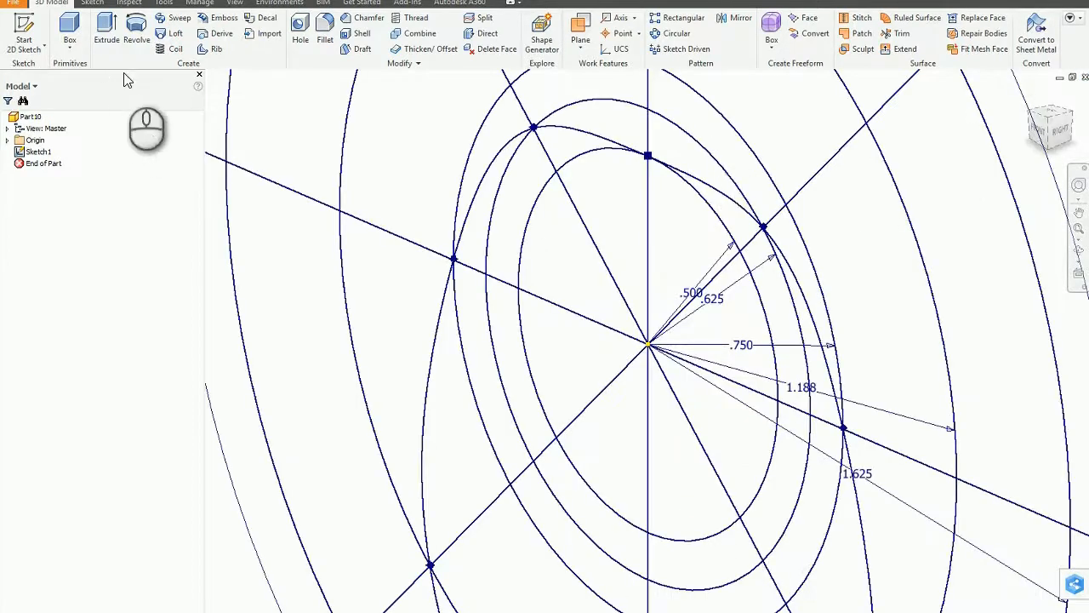
Create a new drawing from the English IED OCT 2018.idw template.
click(23, 0)
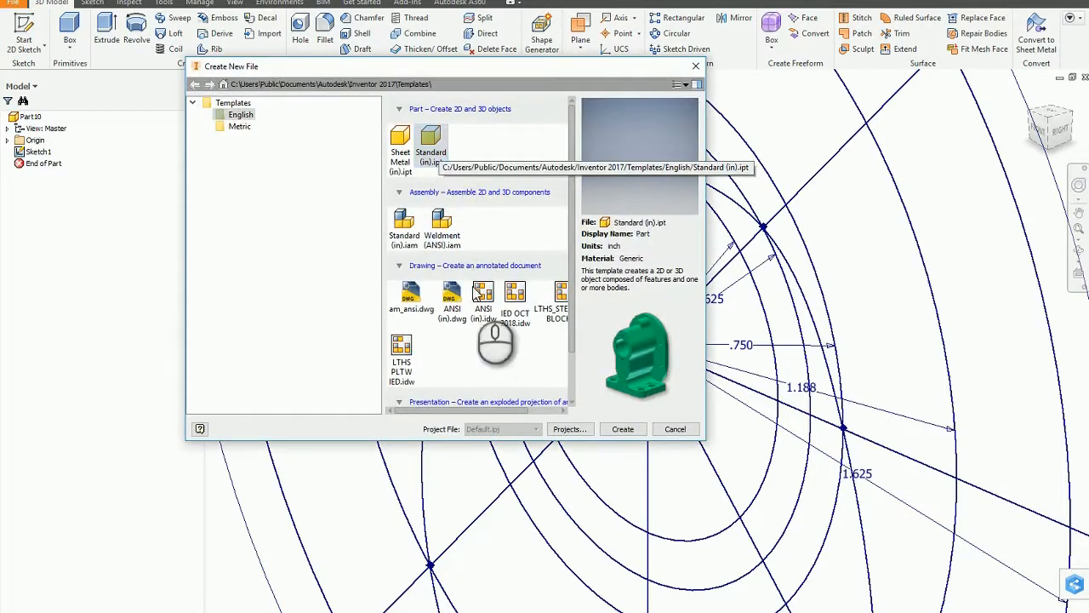
click(515, 313)
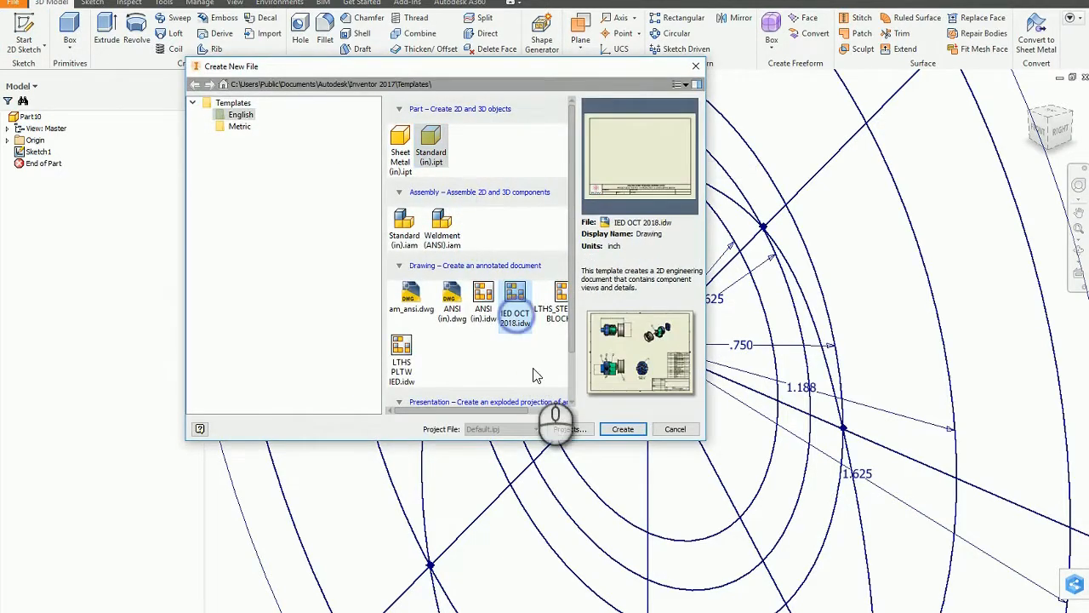
click(624, 429)
click(323, 243)
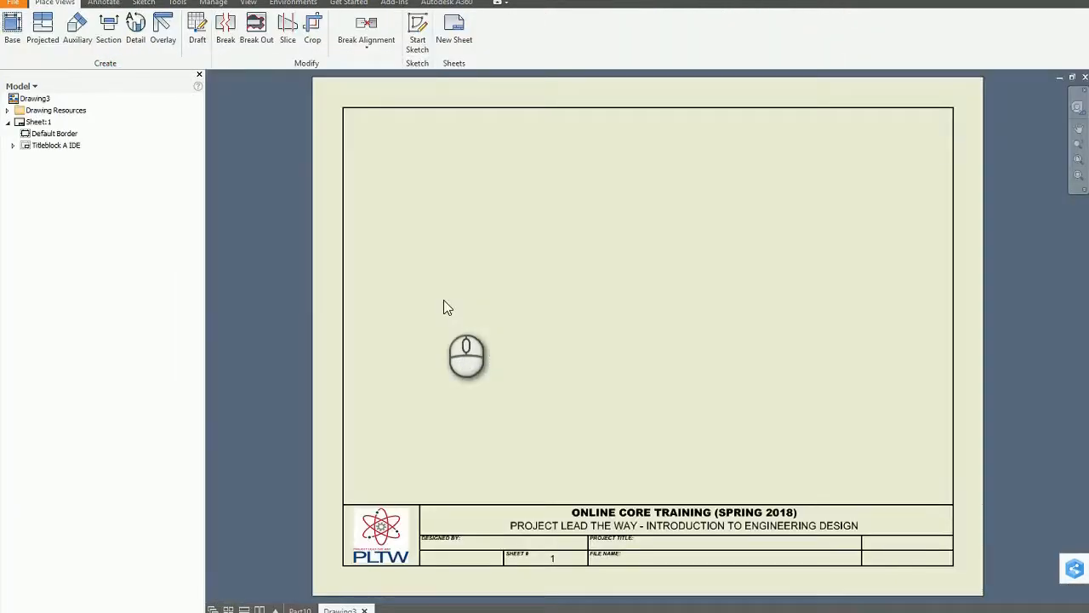
Start a base view and load "Activity 4.6-Design a Cam Problem Cam.ipt" from the IED OCT Week 7 Materials folder on the Desktop.
click(12, 25)
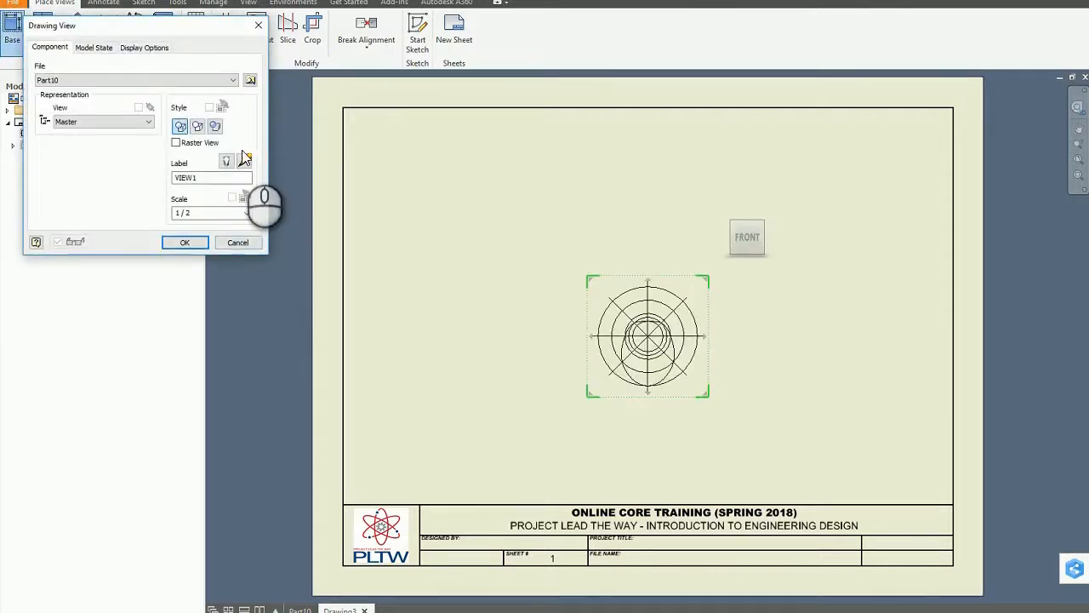
click(250, 79)
click(243, 36)
scroll(231, 113, up, 3)
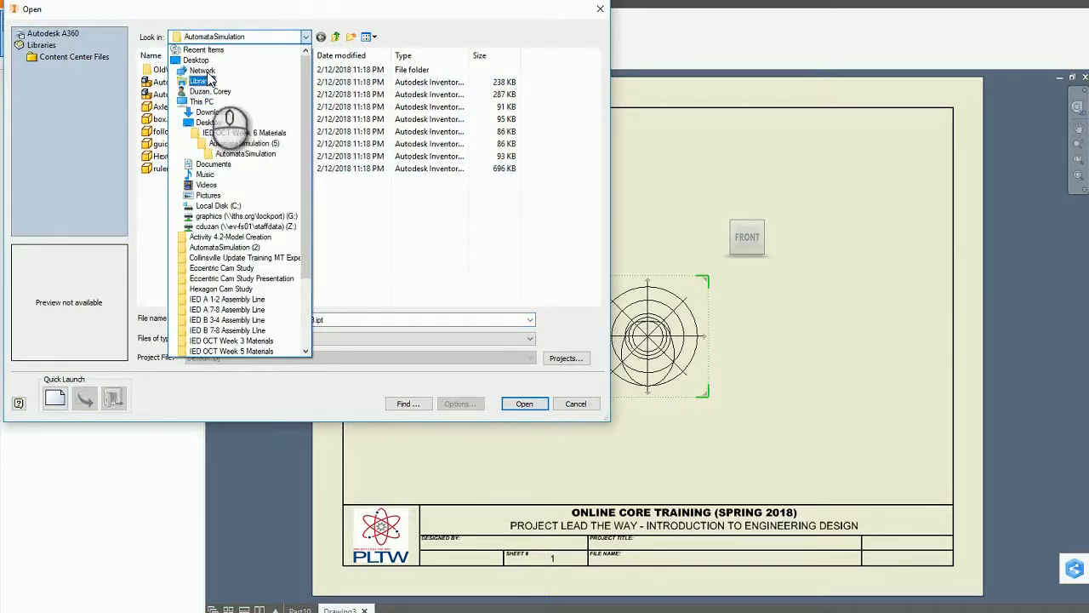
click(207, 65)
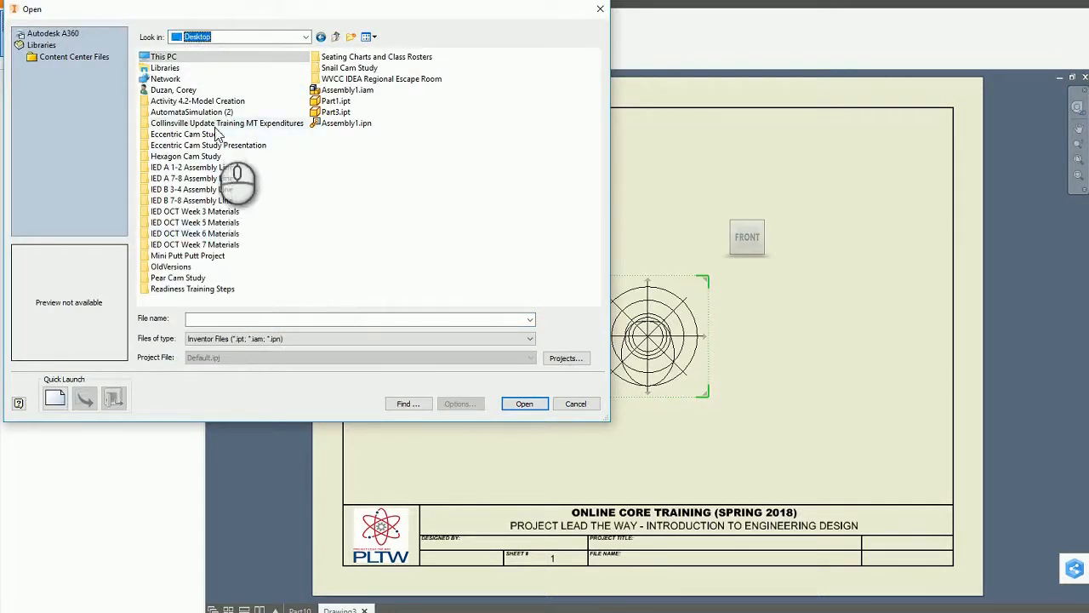
double_click(194, 244)
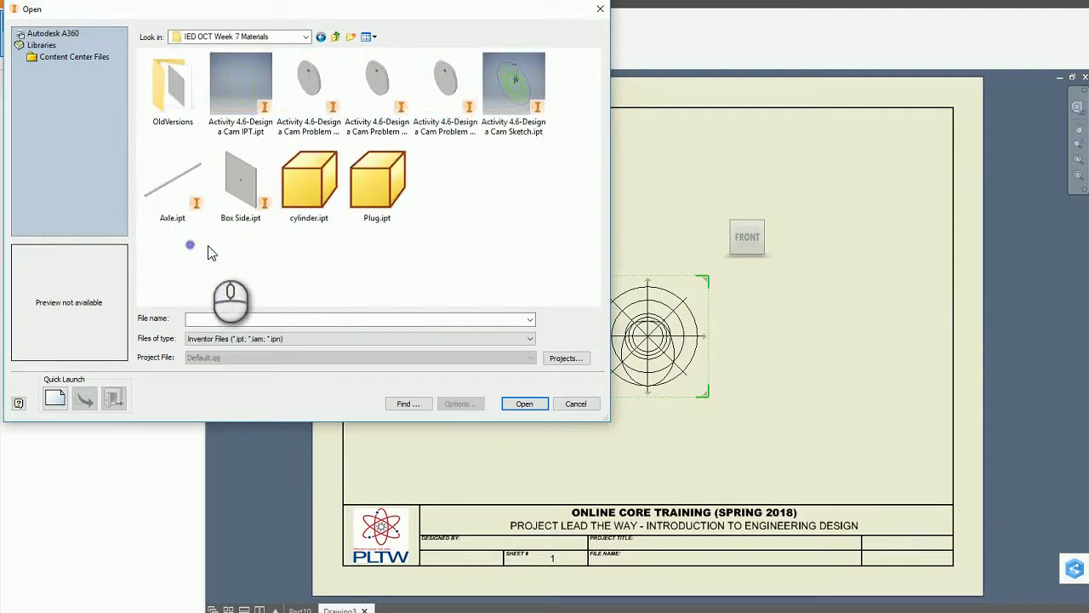
click(436, 127)
click(521, 404)
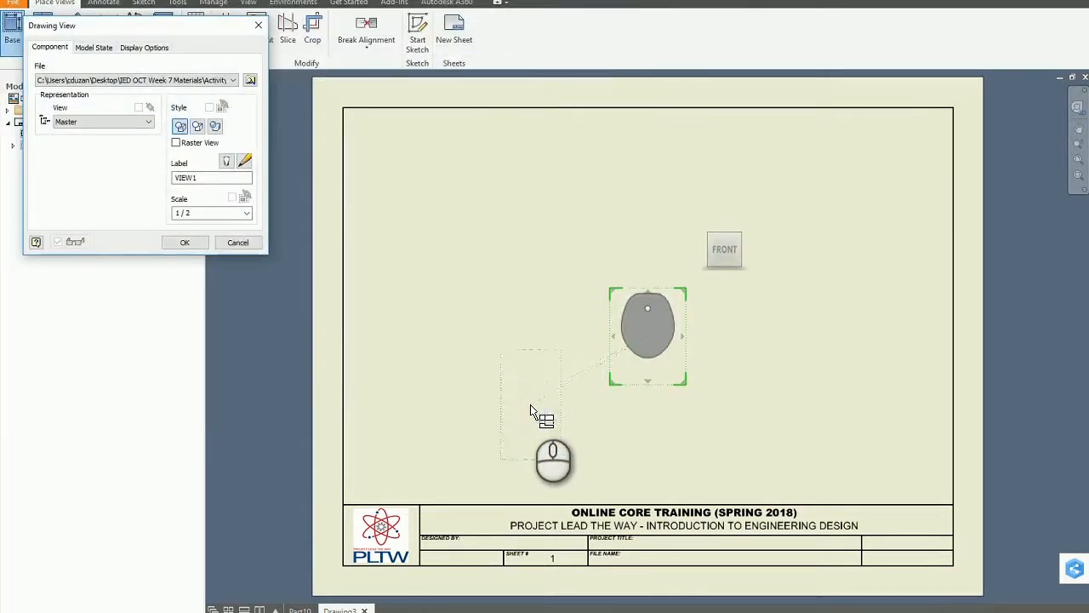
Set the base view's scale to 1 and place the front view of the cam on the sheet.
drag(209, 214, 177, 219)
text(1)
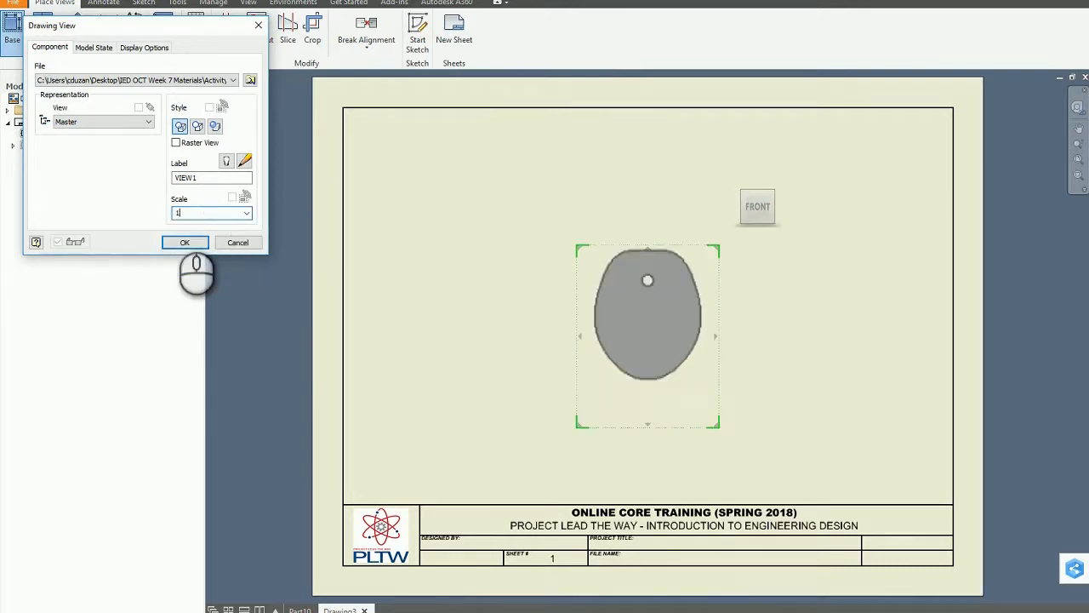
click(185, 243)
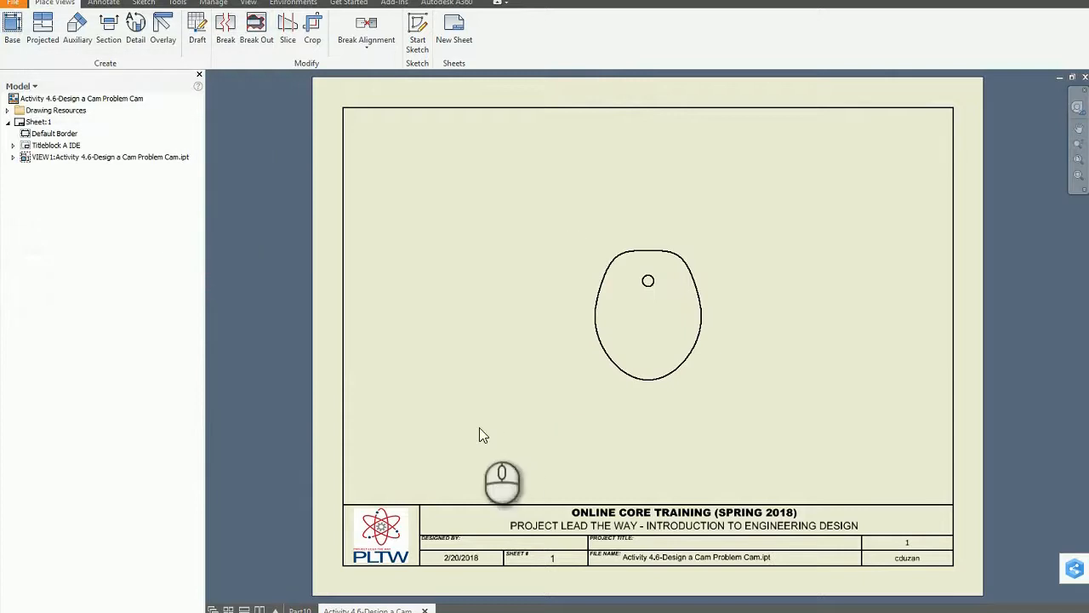